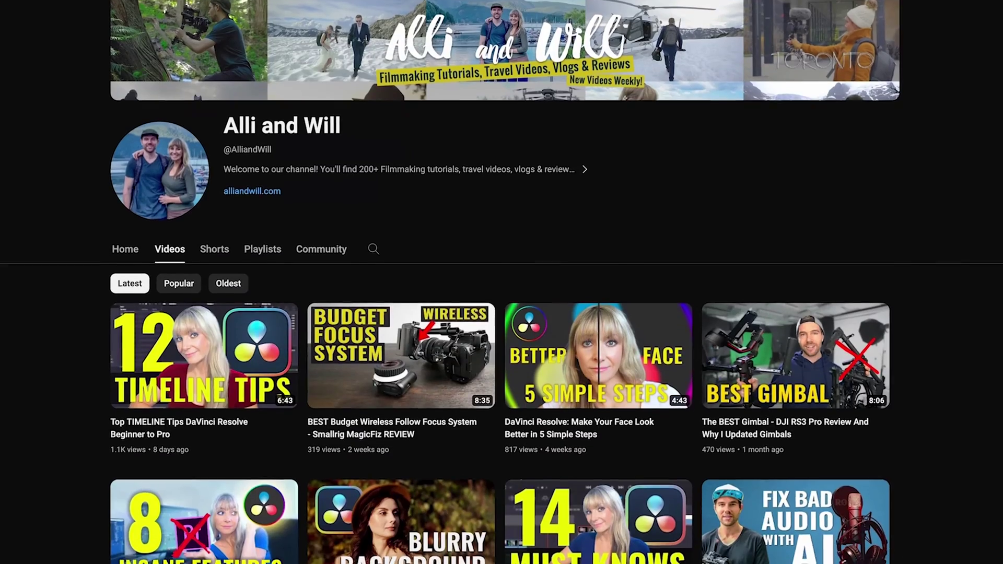
Step: Drag the lower edge of the A1 Camera Audio track header to resize the track
scroll(501, 282, "down", 14)
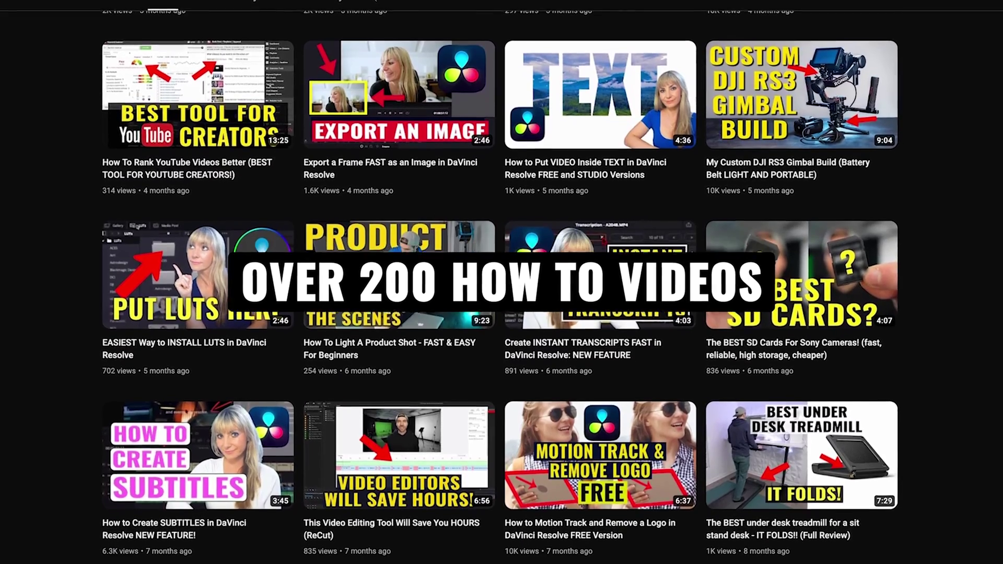
scroll(501, 282, "down", 10)
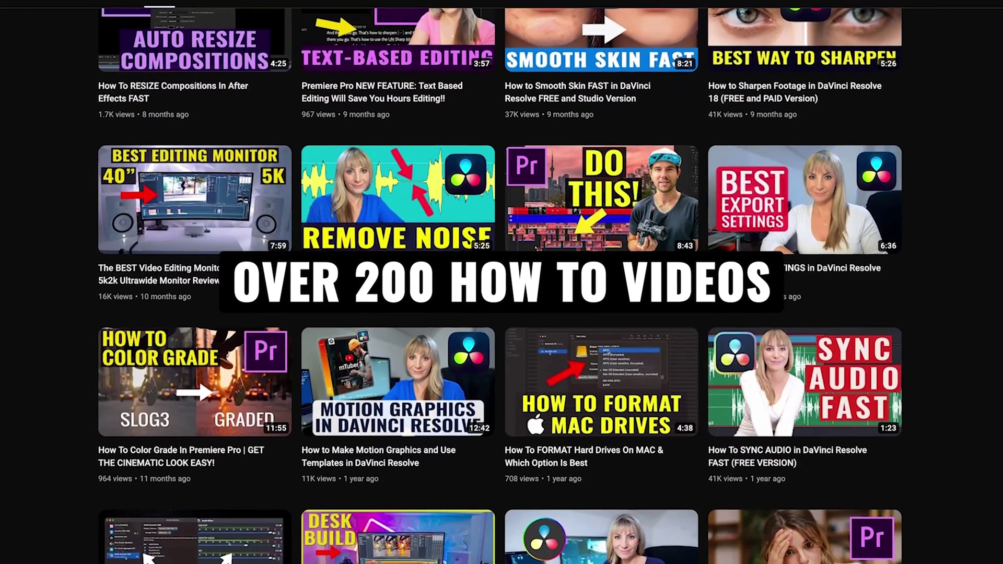
scroll(502, 282, "down", 10)
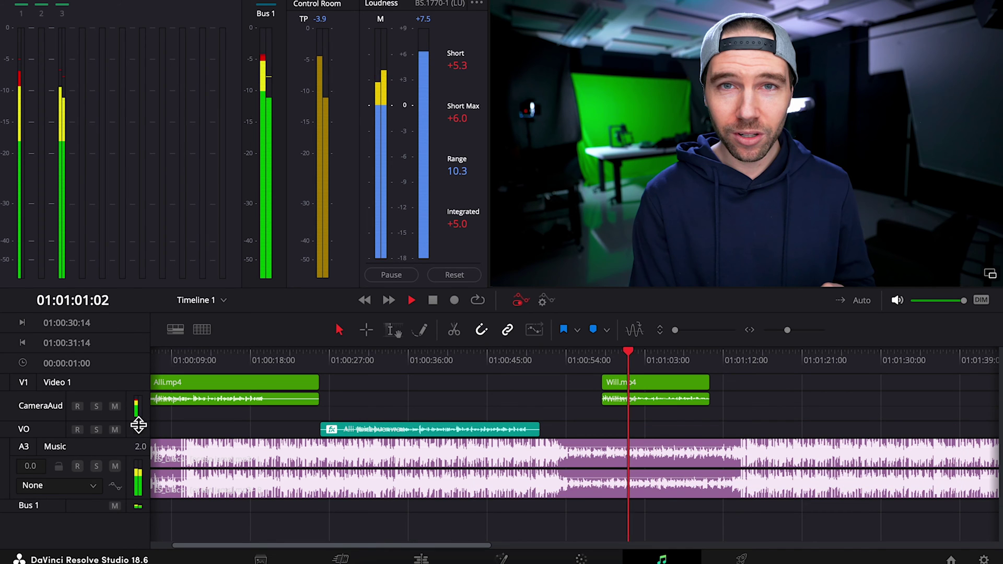
left_click_drag(136, 421, 141, 499)
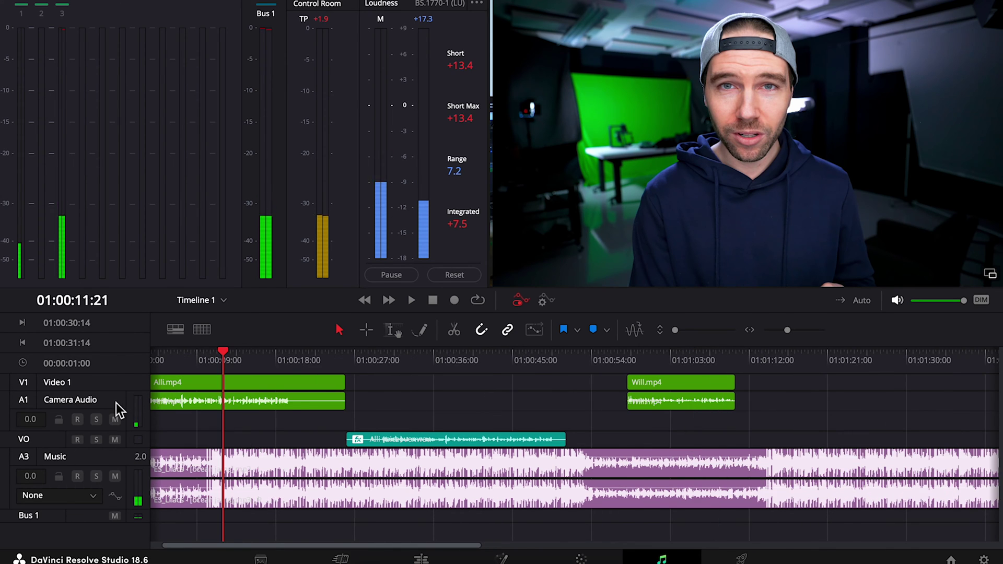
right_click(116, 402)
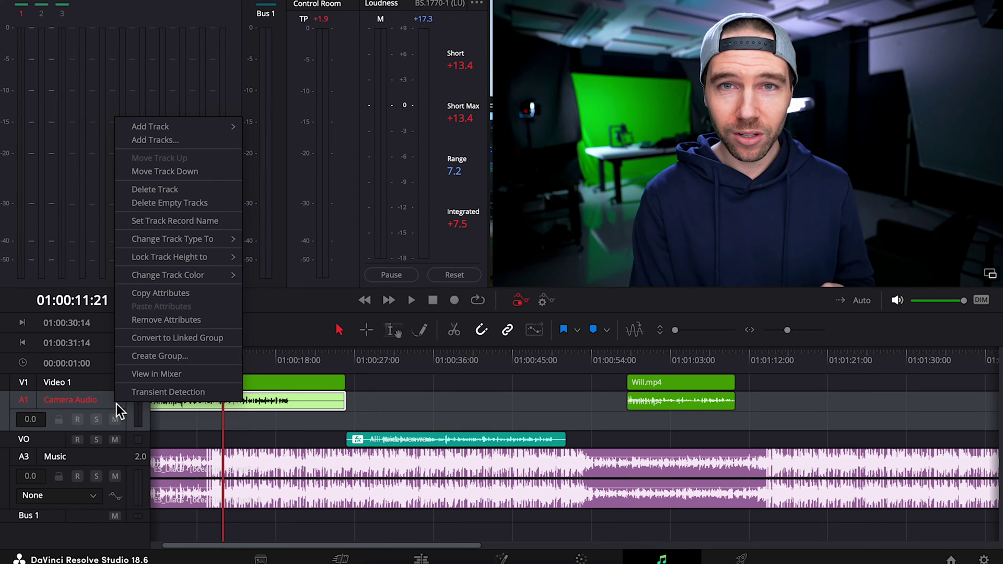
Step: Change the Camera Audio track type to Mono and stop playback
mouse_move(177, 243)
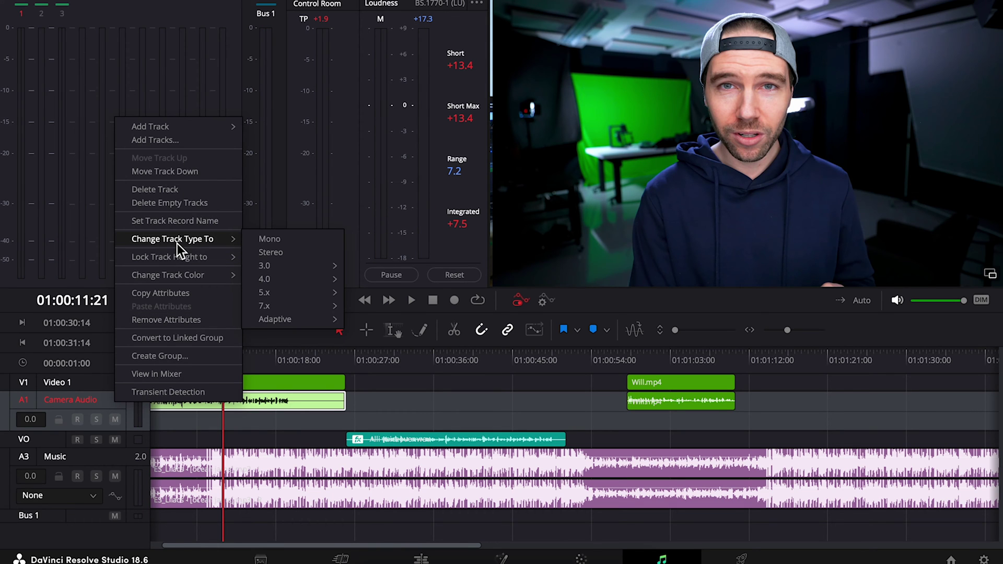
left_click(265, 242)
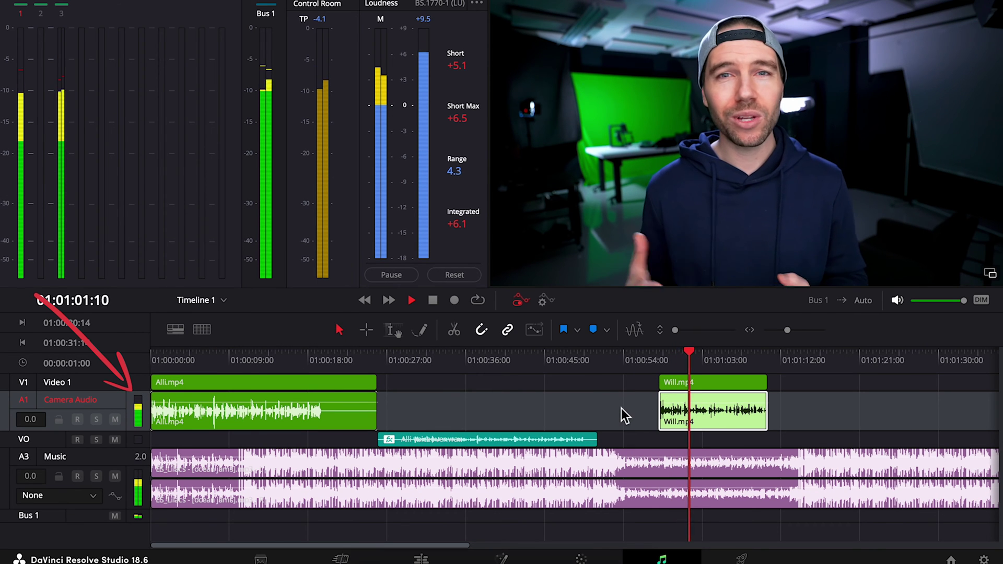
key("space")
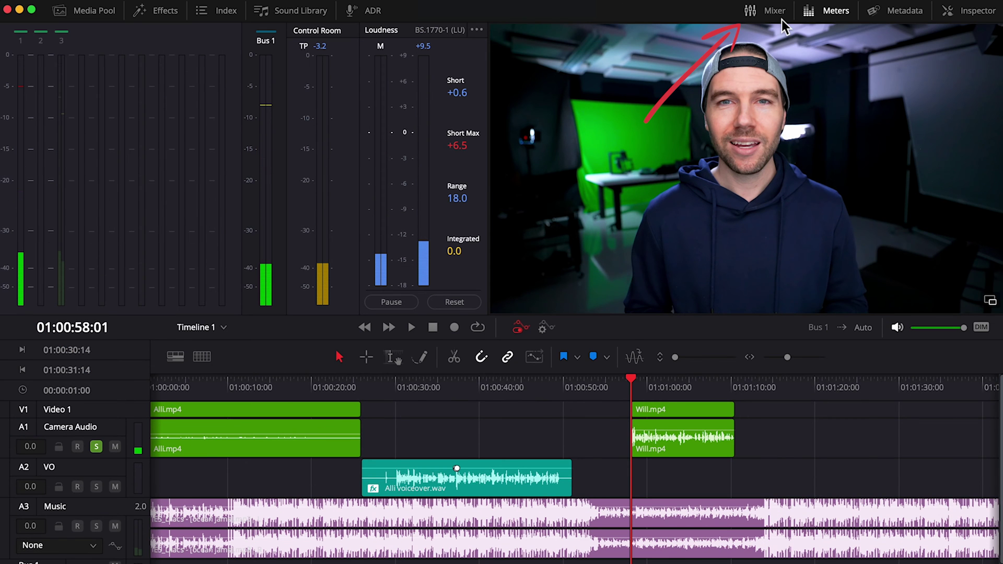
Step: Show the Mixer, shrink the viewer to enlarge the timeline, and play to check A1 dialogue levels
left_click(781, 19)
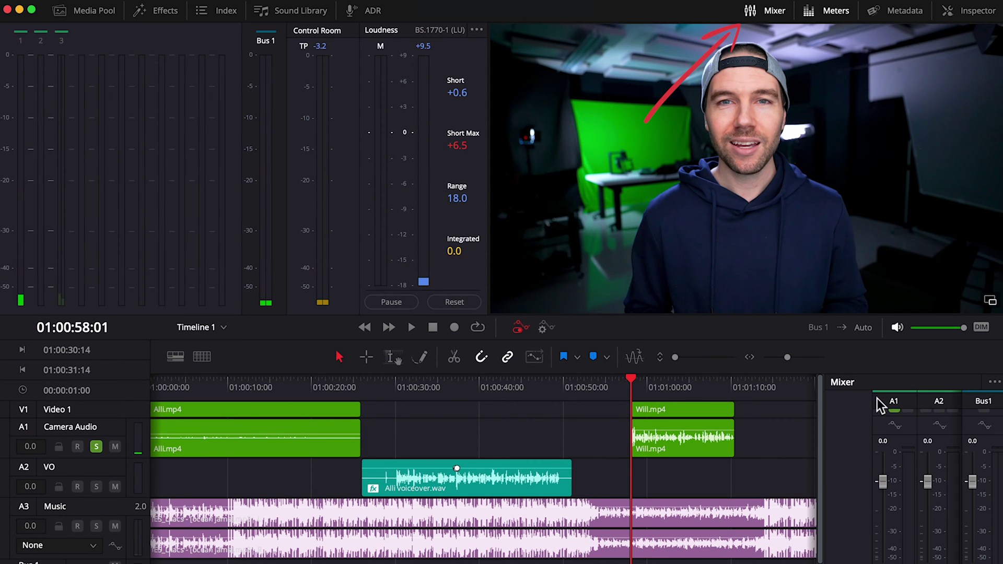
left_click_drag(885, 342, 855, 159)
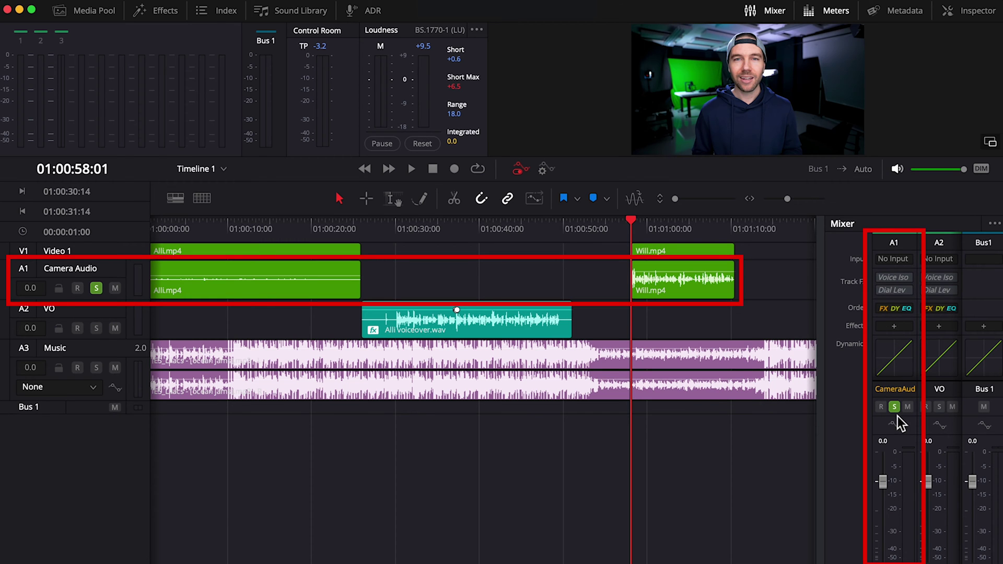
key("space")
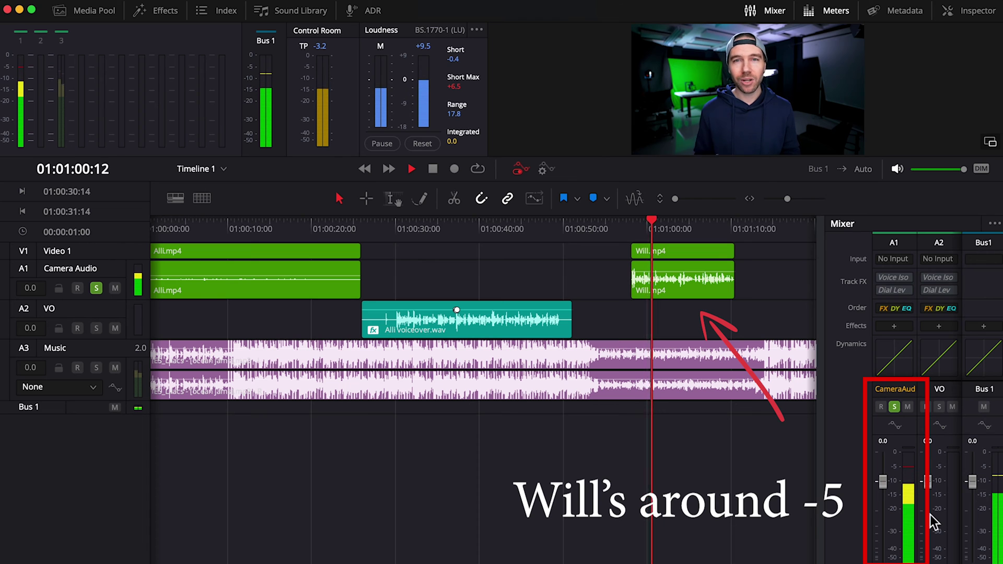
scroll(930, 519, "right", 1)
key("space")
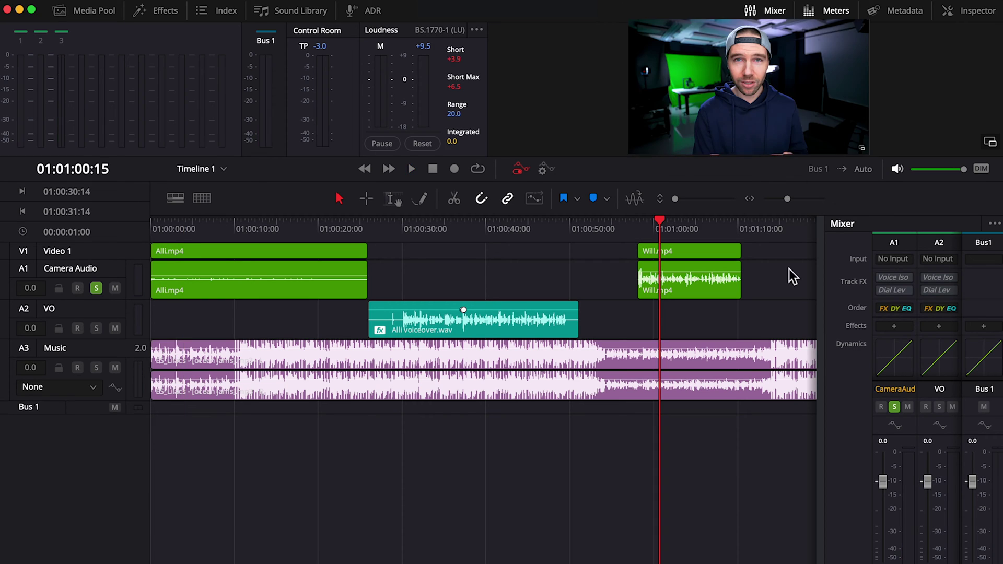
left_click(346, 280)
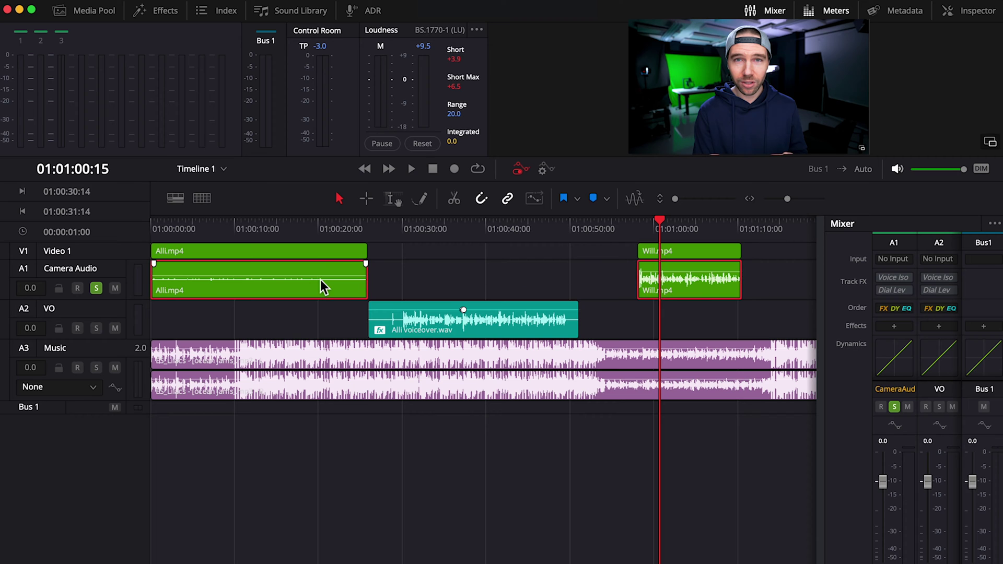
Step: Normalize Alli.mp4 and Will.mp4 independently to True Peak -3.1 dBTP, then play them back
right_click(321, 280)
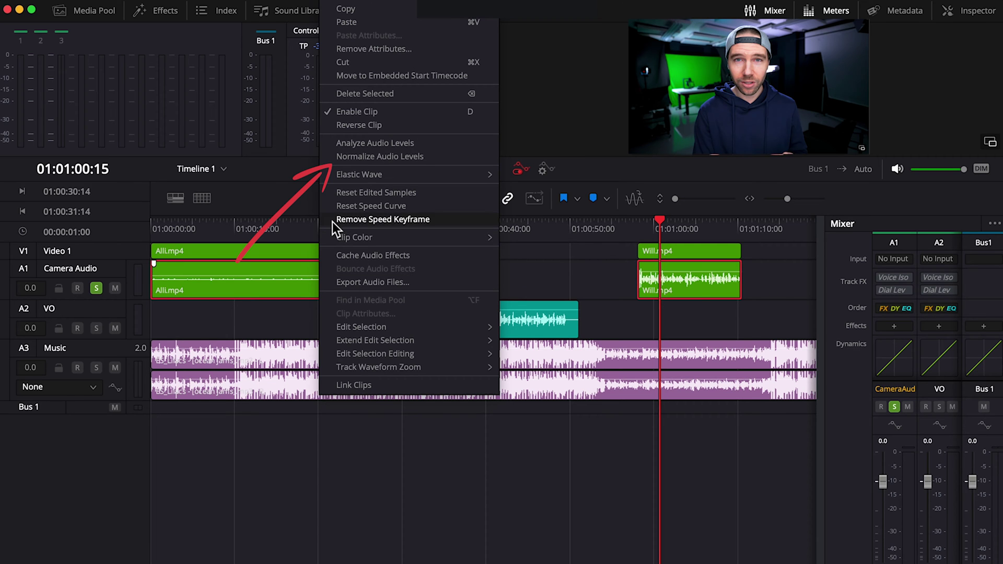
left_click(334, 156)
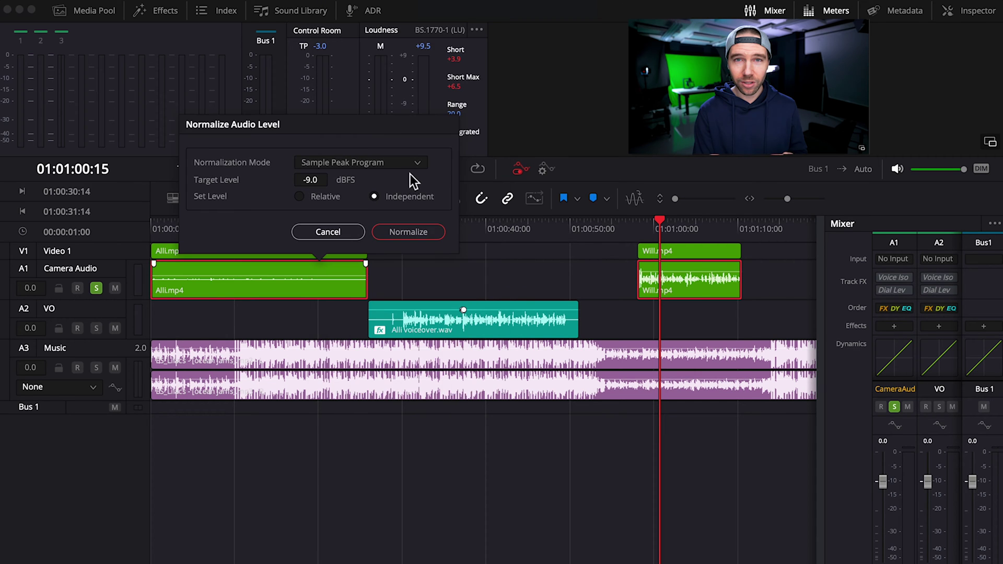
left_click(401, 167)
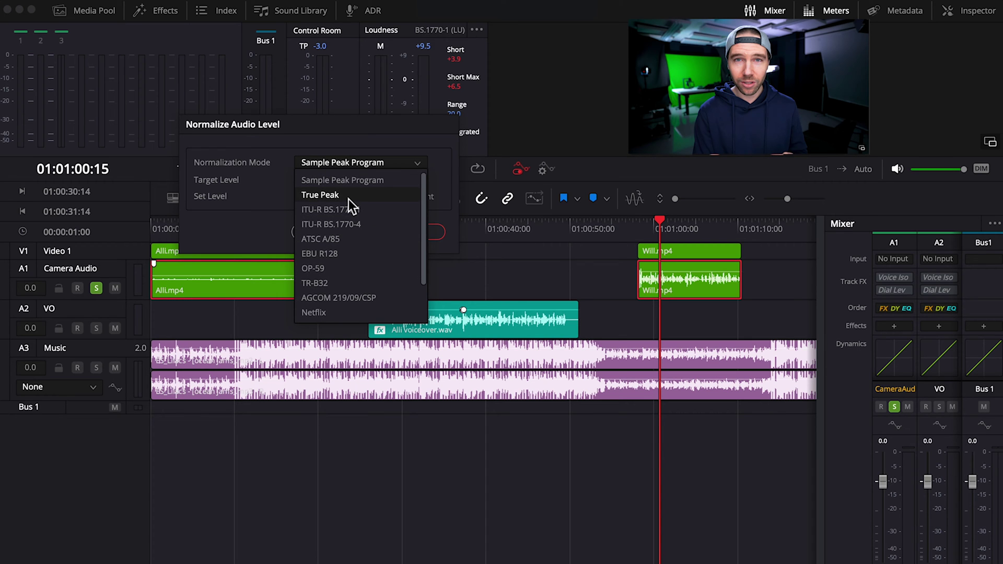
left_click(348, 197)
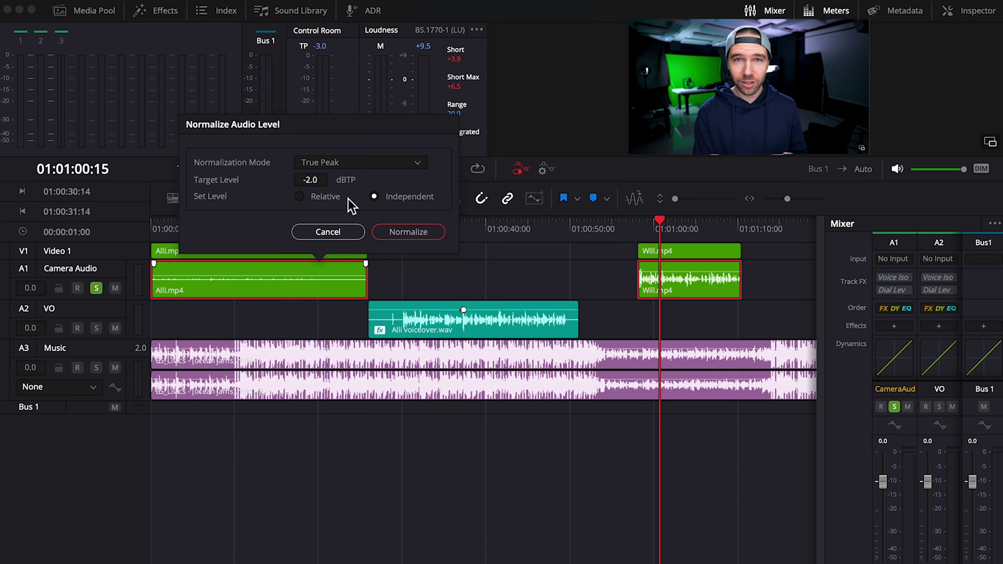
mouse_move(332, 180)
left_mouse_down()
mouse_move(342, 179)
mouse_move(327, 179)
mouse_move(337, 187)
left_mouse_up()
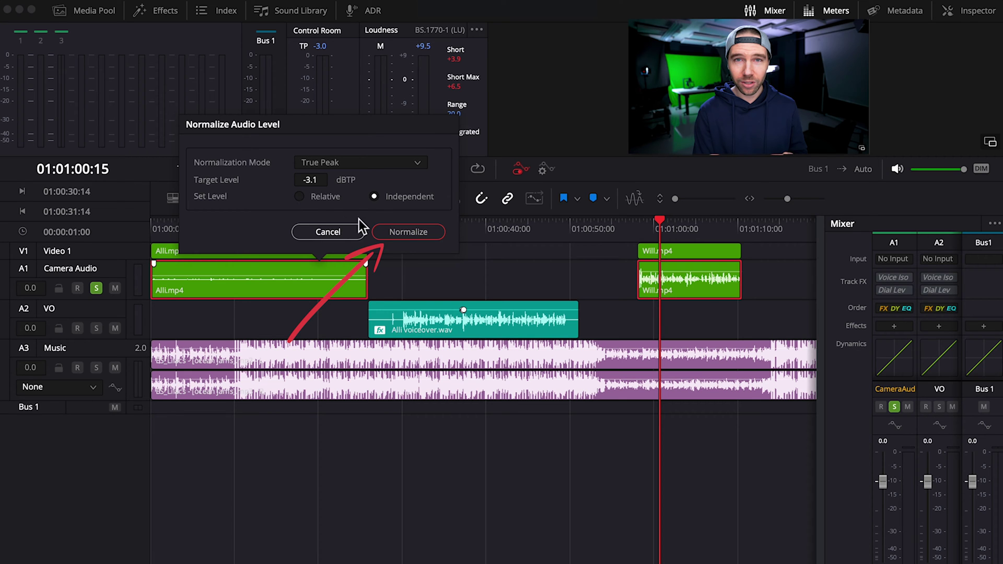
left_click(396, 235)
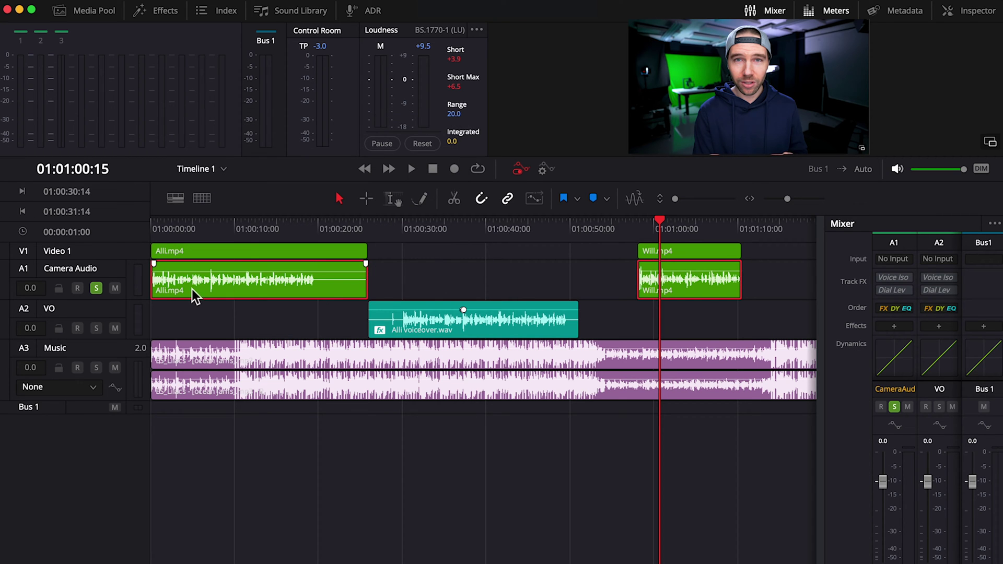
key("space")
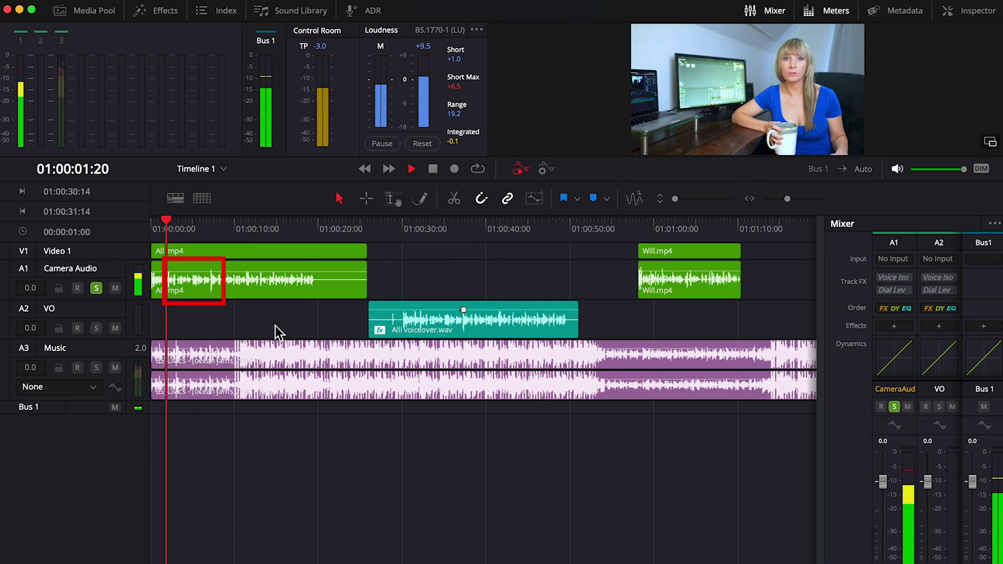
Step: Zoom in on Alli's dialogue and mark In at 01:00:02:10 and Out at 01:00:04:06
key("space")
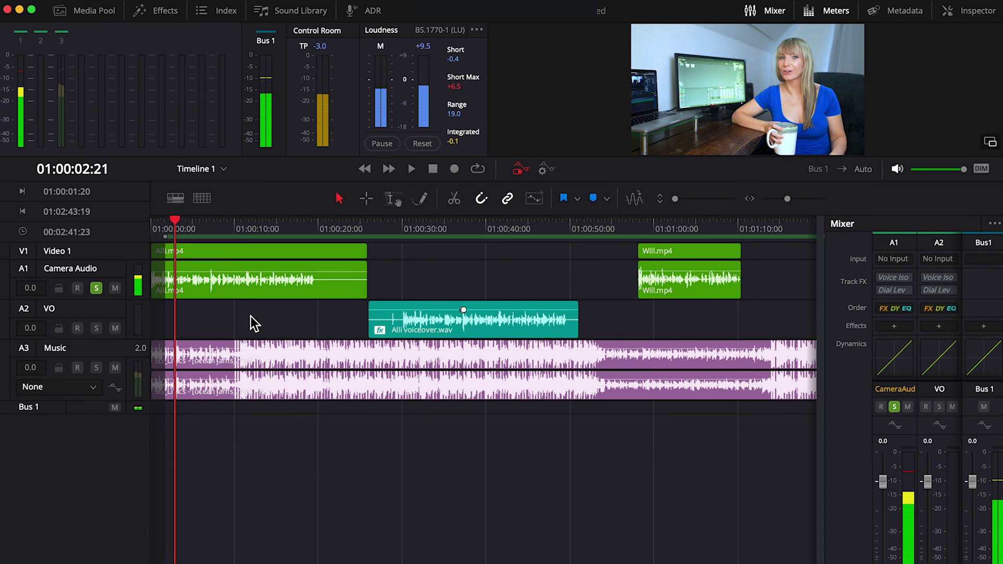
key("ctrl+equal")
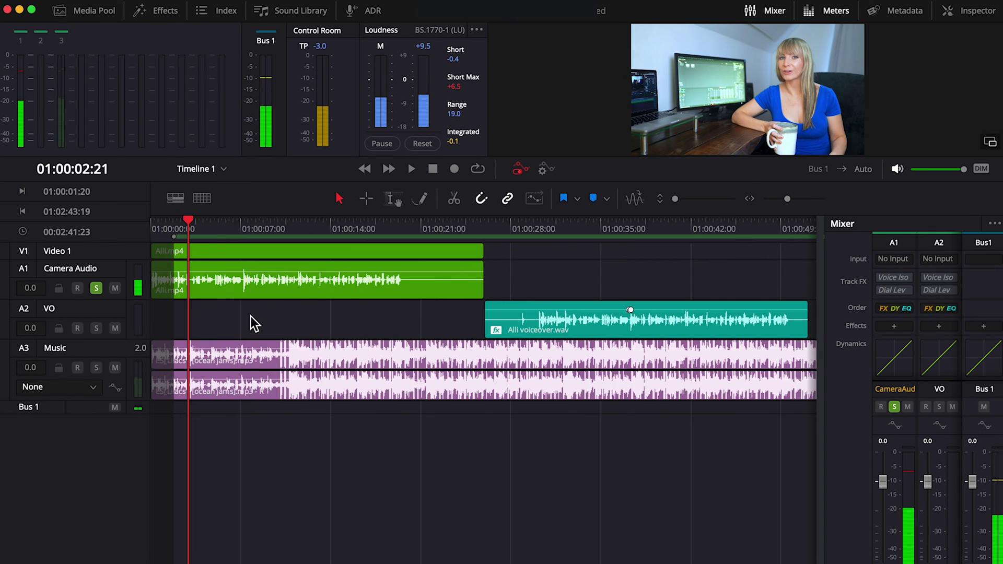
key("ctrl+equal")
left_click(336, 313)
key("i")
key("space")
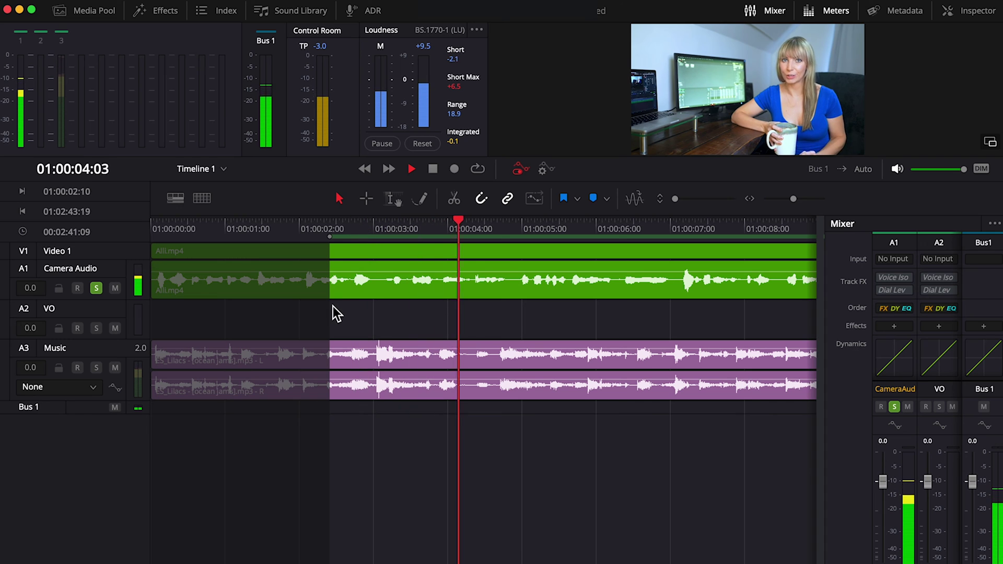
left_click(468, 228)
key("o")
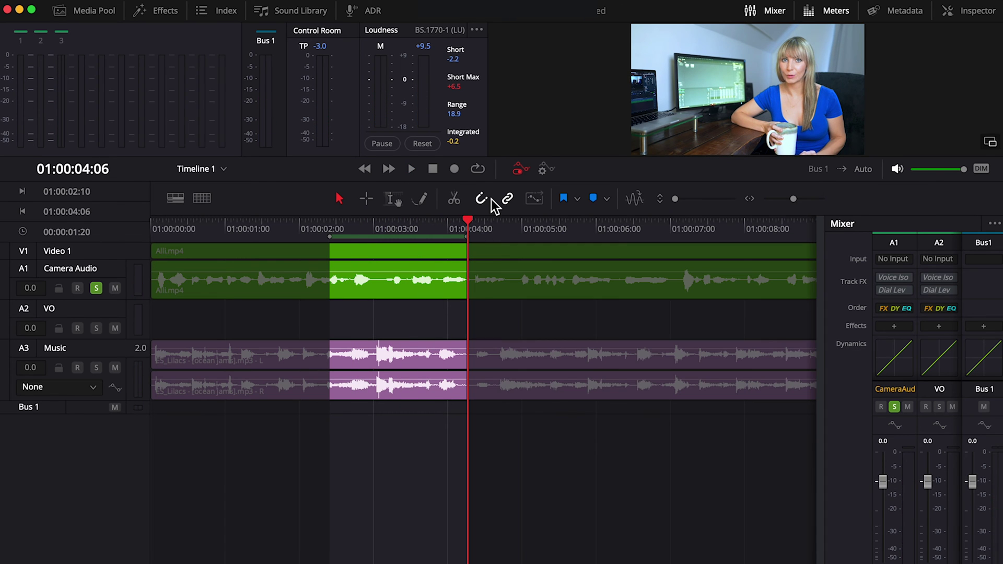
Step: Turn on loop playback, play the marked range, and list Camera Audio's effects
left_click(482, 168)
key("space")
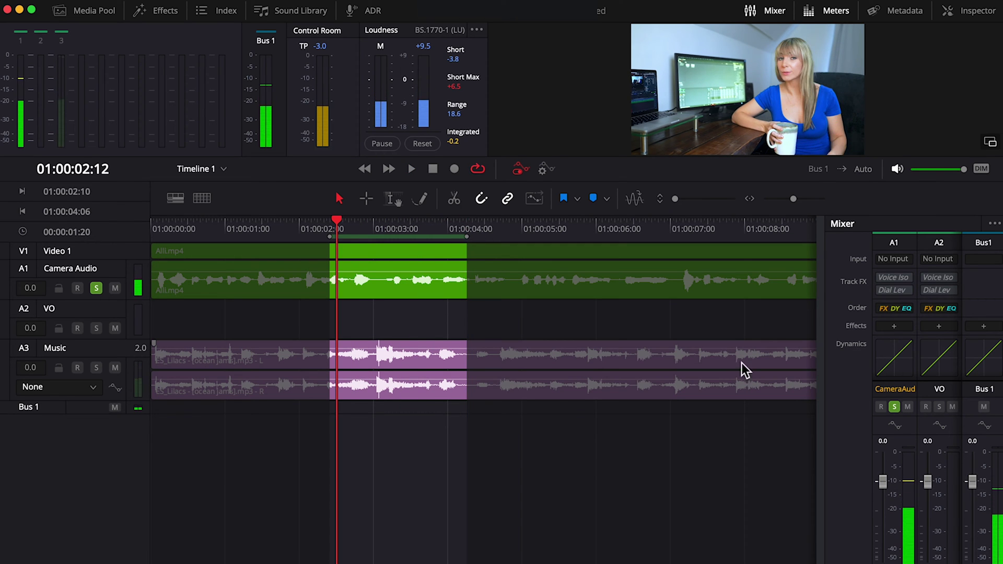
left_click(890, 323)
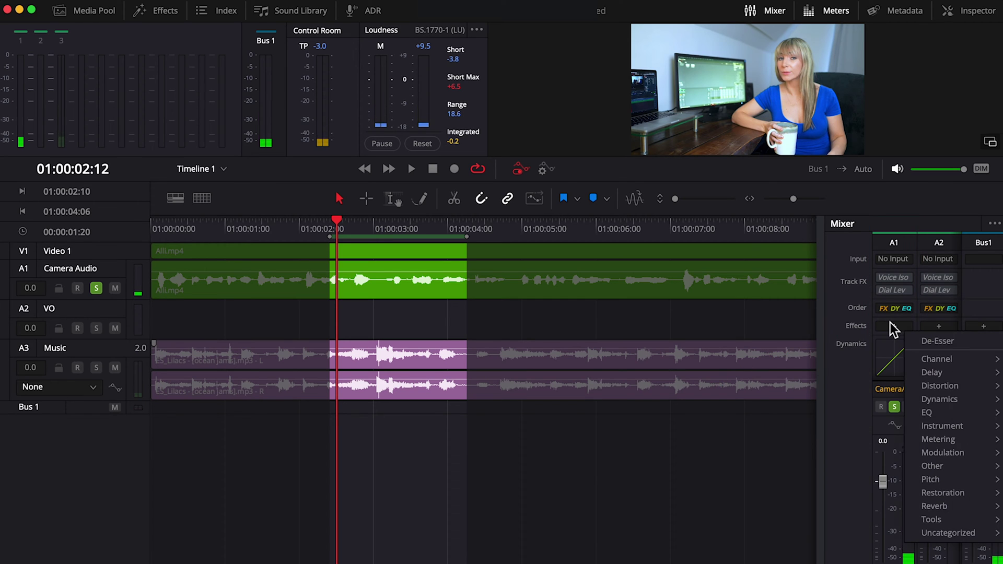
Step: Add a De-Esser to Camera Audio with the Female ESS preset (6.71k, 82.5 amount) and play
left_click(912, 343)
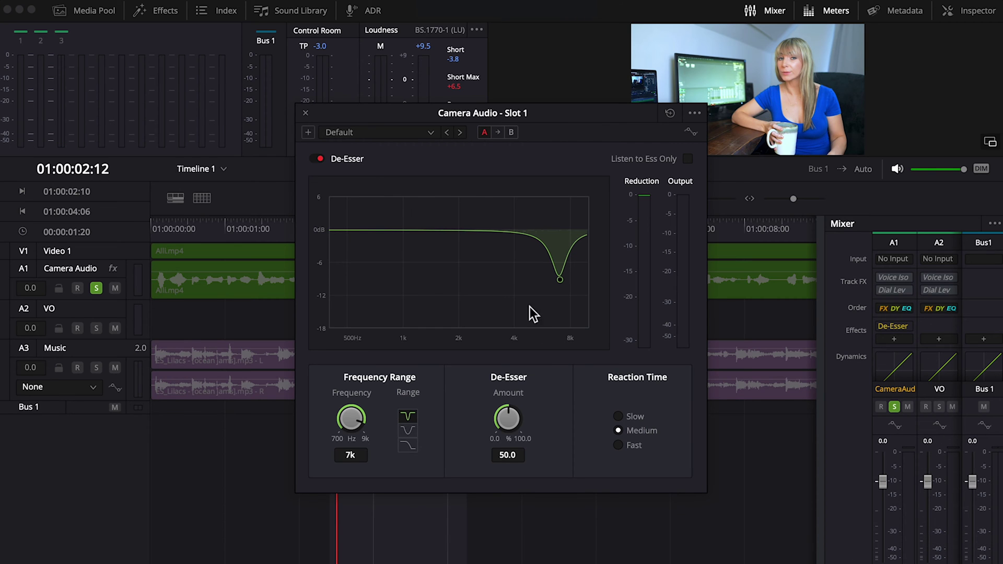
left_click(365, 133)
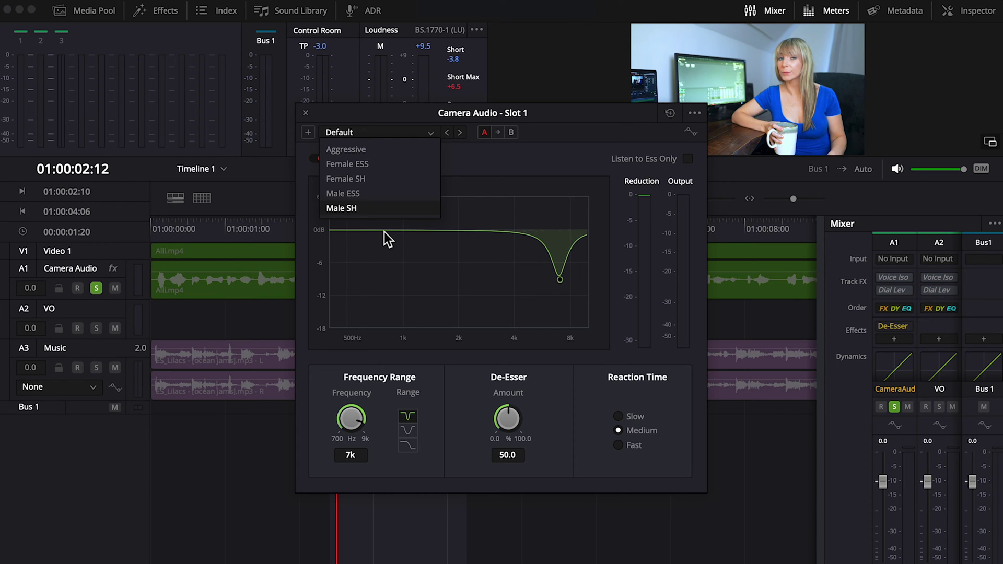
left_click(377, 159)
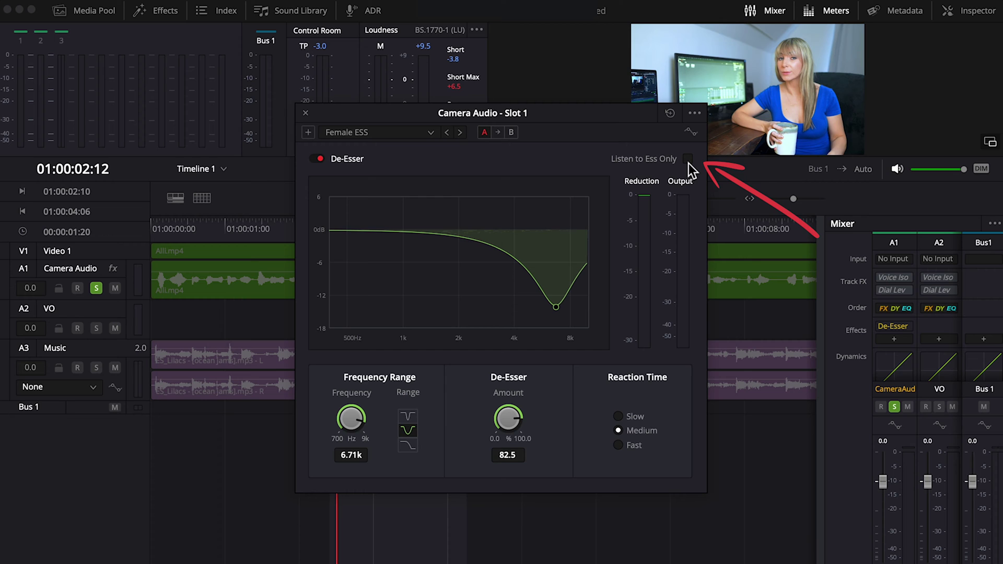
key("space")
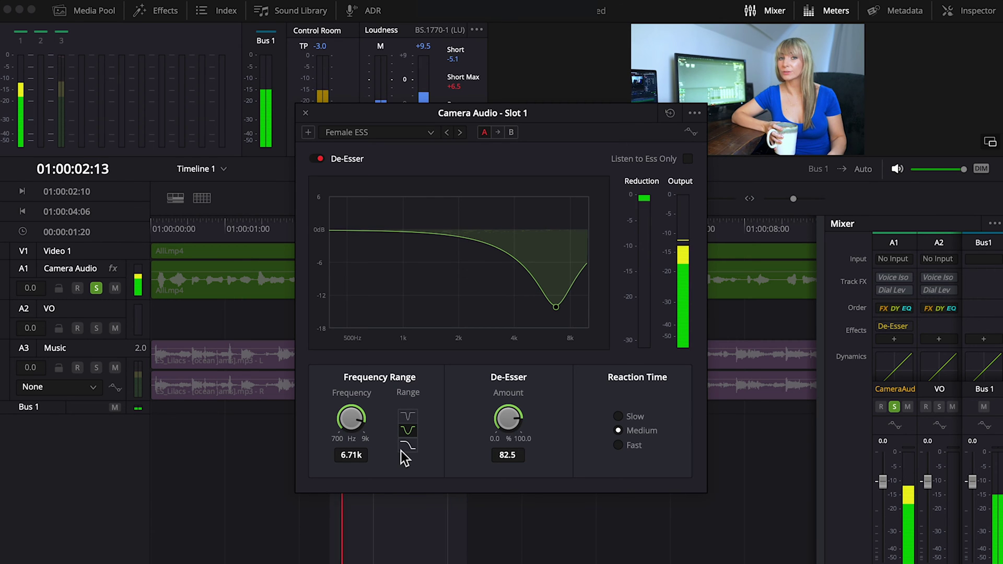
Step: Set the De-Esser to Narrow range, 40.8 amount and Medium reaction, then close its window
left_click(407, 417)
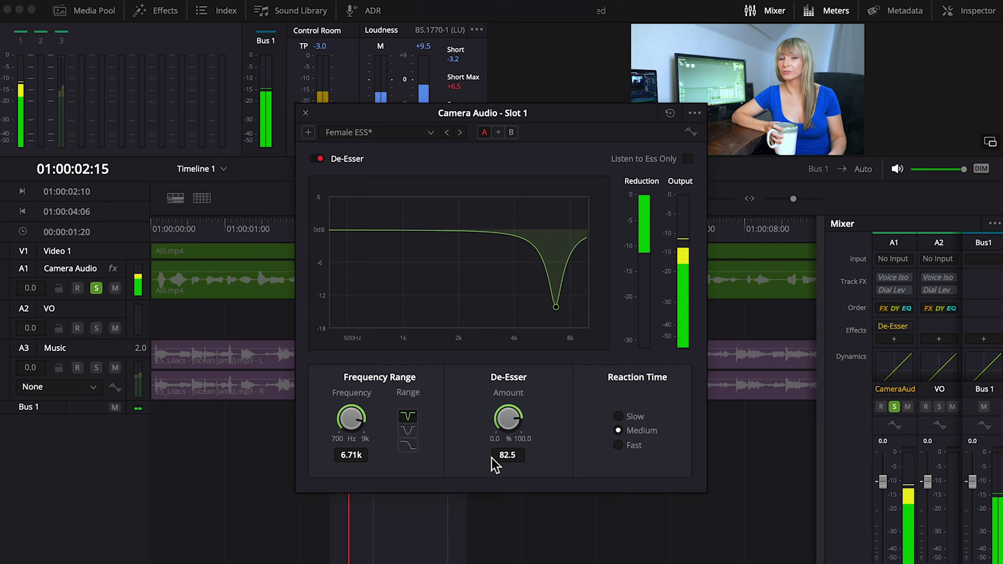
key("space")
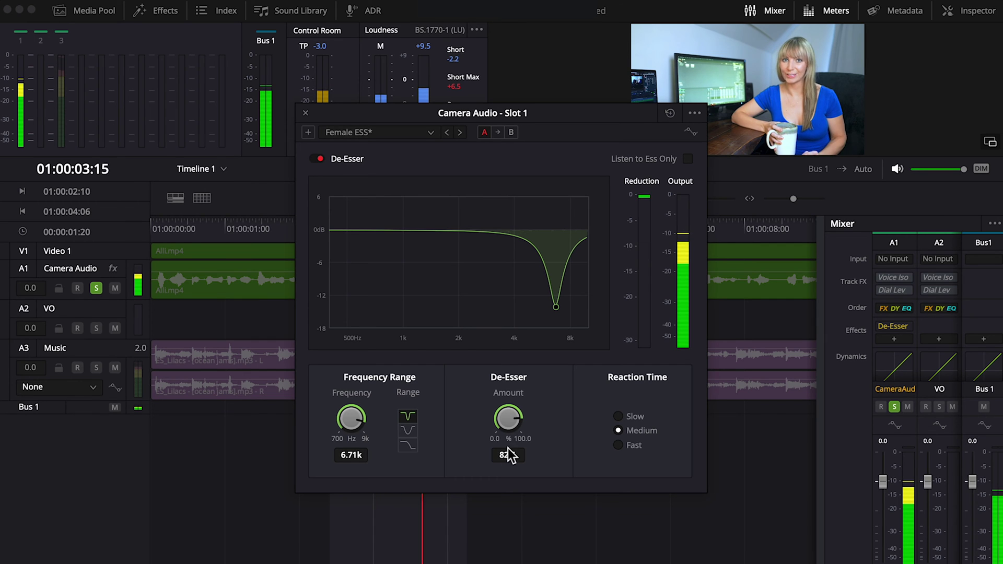
left_click_drag(518, 419, 579, 409)
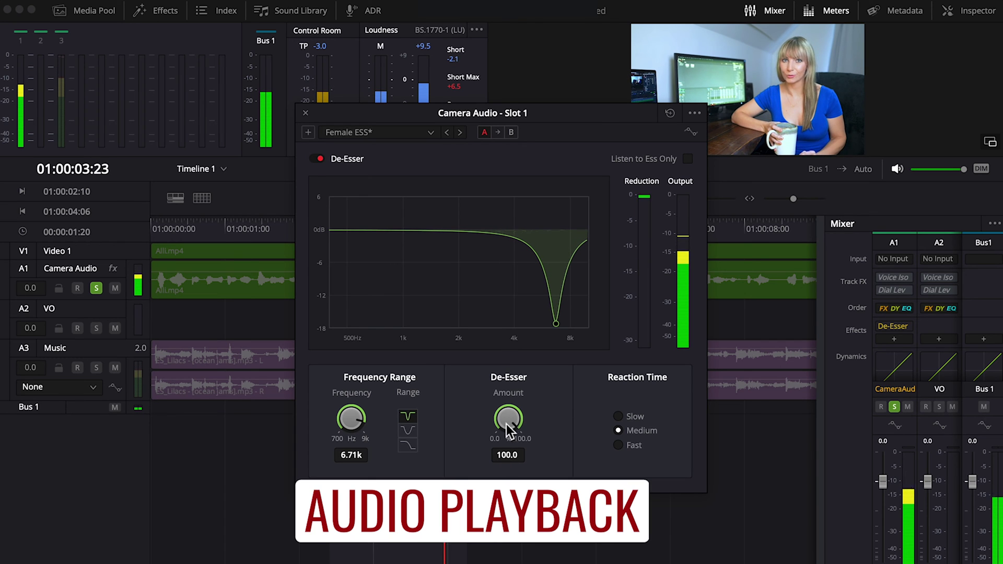
left_click_drag(518, 424, 403, 418)
left_click_drag(508, 419, 507, 418)
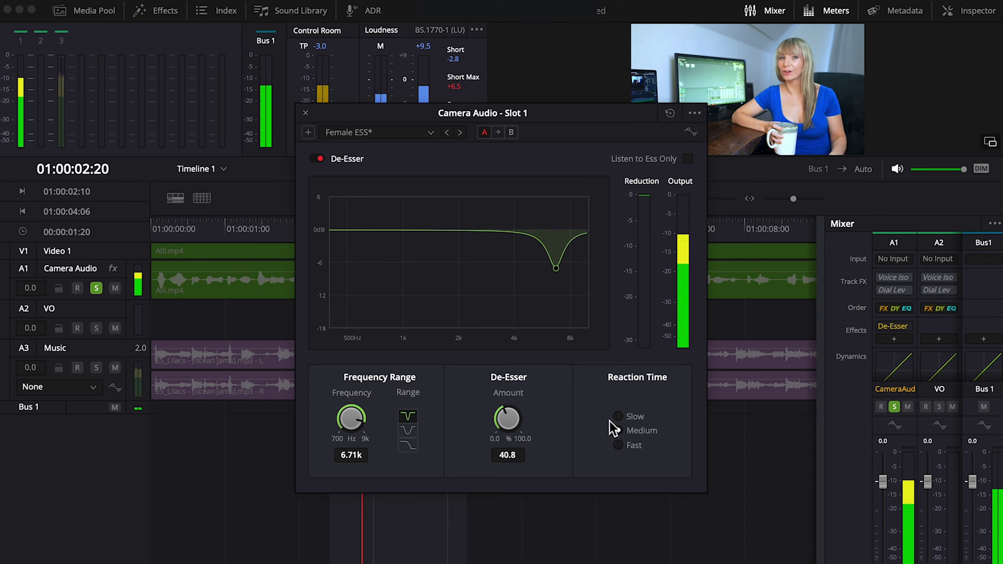
left_click(622, 430)
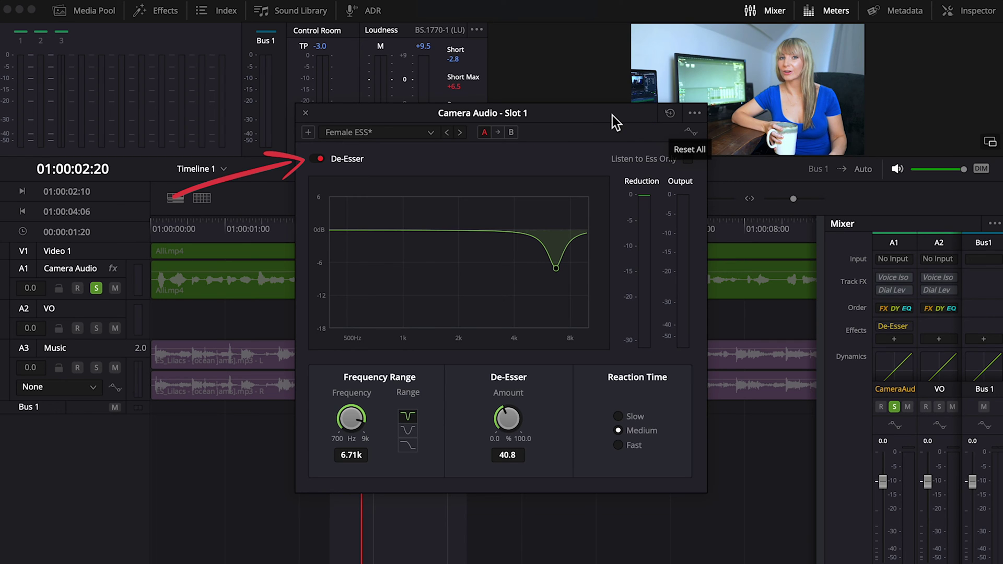
left_click(306, 113)
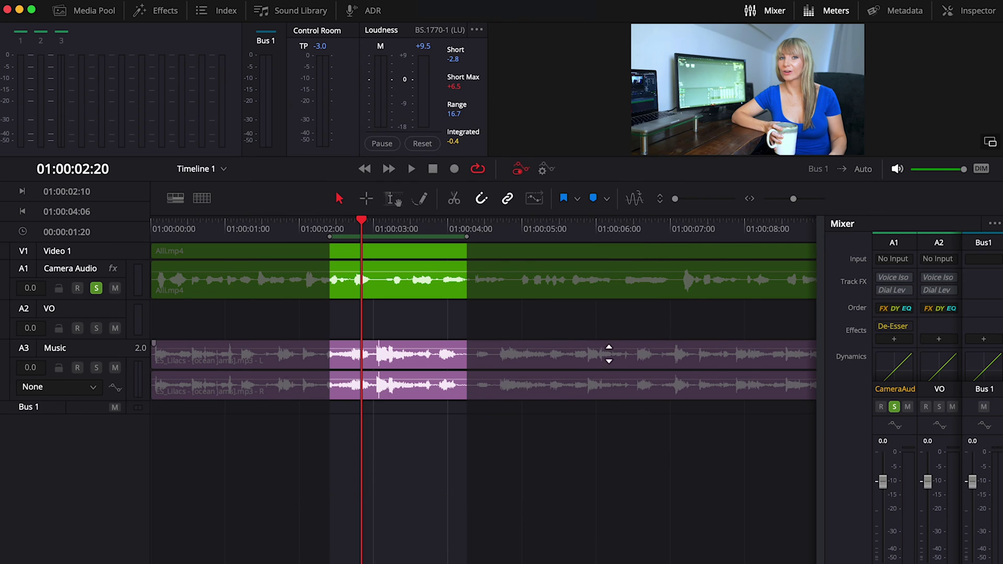
Step: Zoom out to the whole edit, select Camera Audio, and show its effects in the Inspector
key("shift+z")
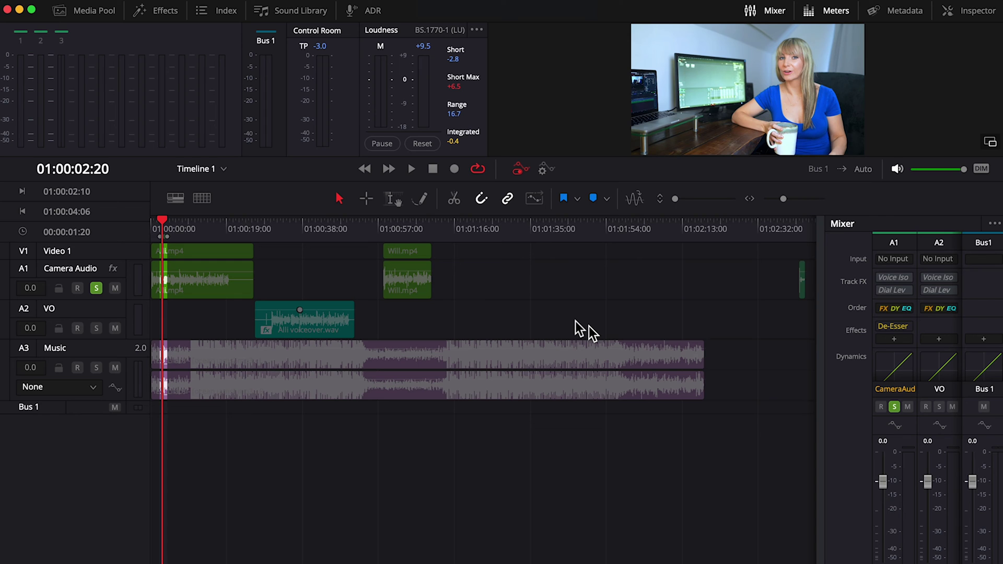
left_click(383, 229)
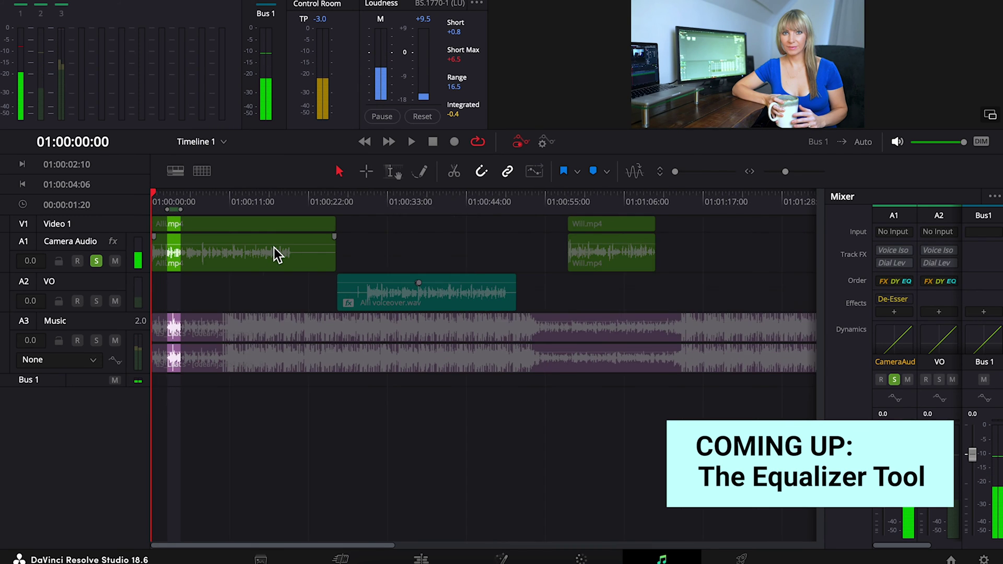
scroll(273, 247, "up", 5)
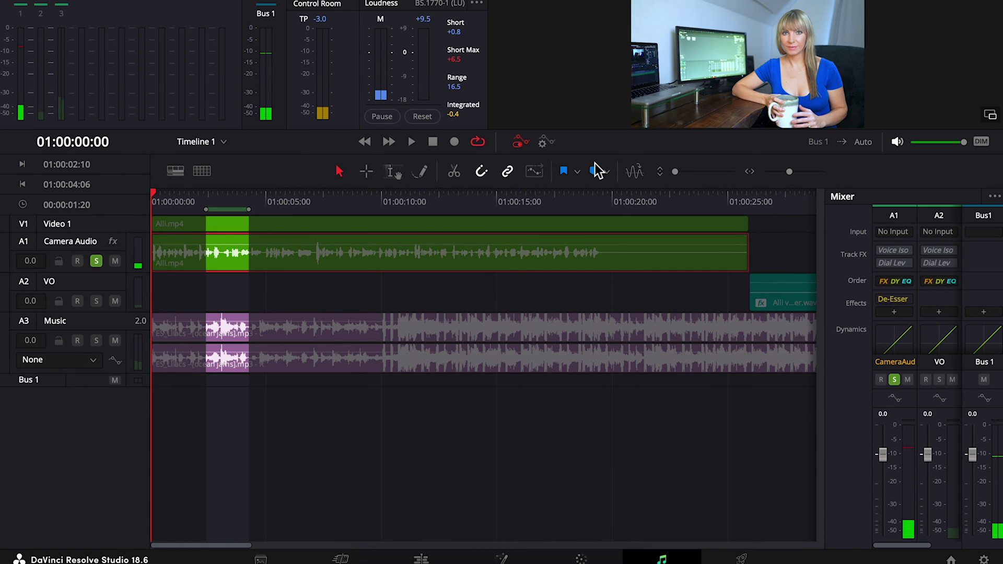
left_click(895, 362)
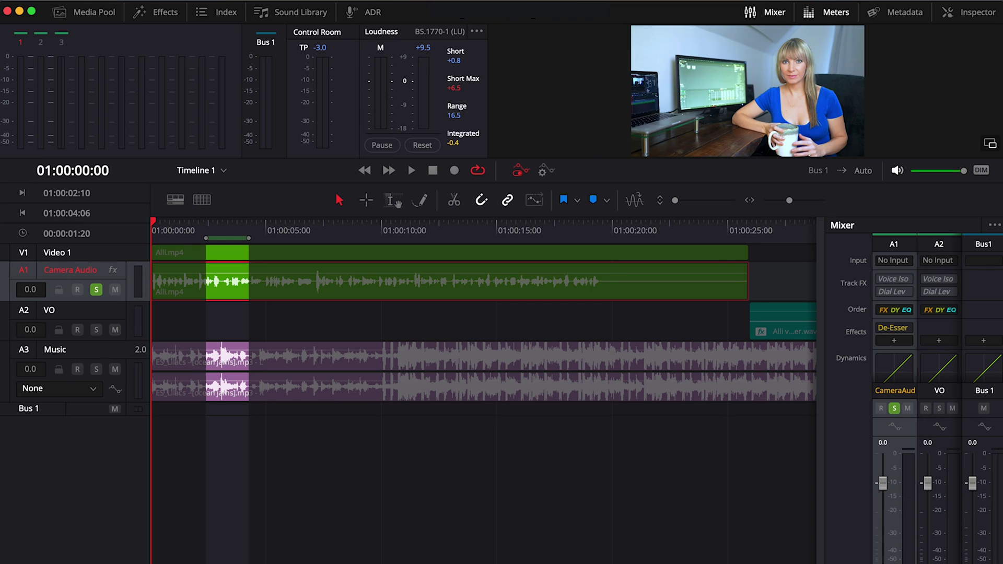
left_click(980, 11)
left_click(849, 66)
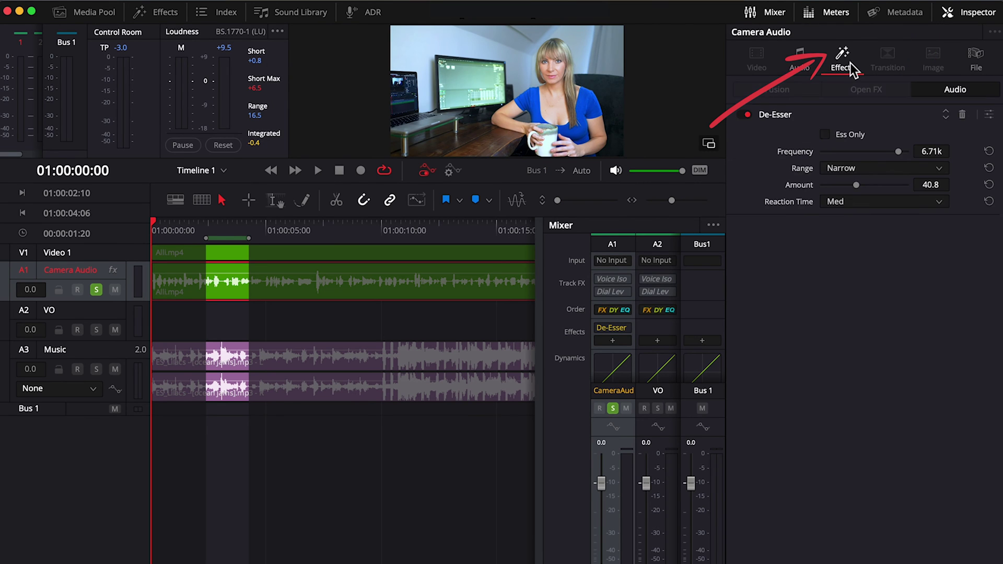
Step: Delete the track's De-Esser and drag the Favorites De-Esser onto the Alli.mp4 clip instead
left_click(971, 117)
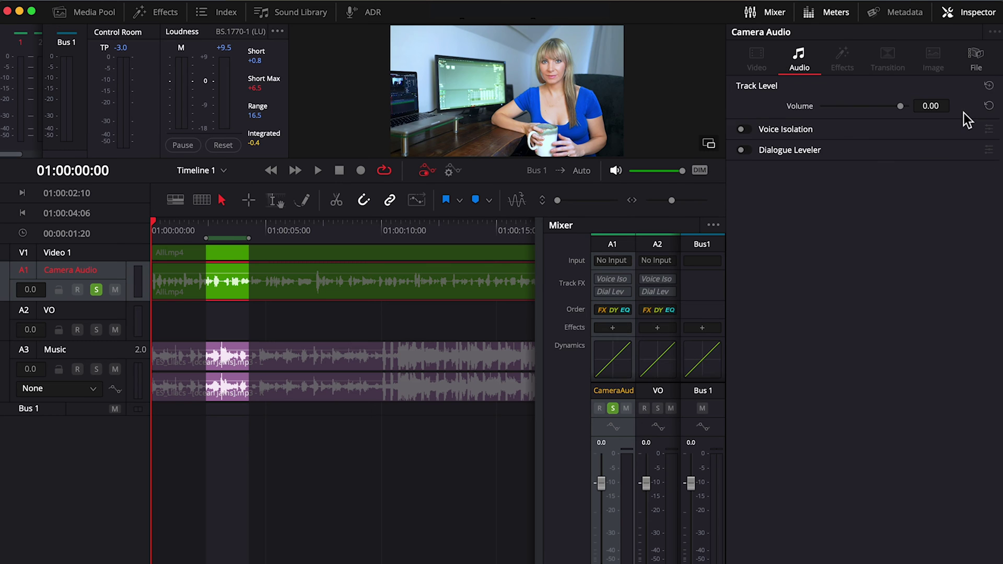
left_click(970, 14)
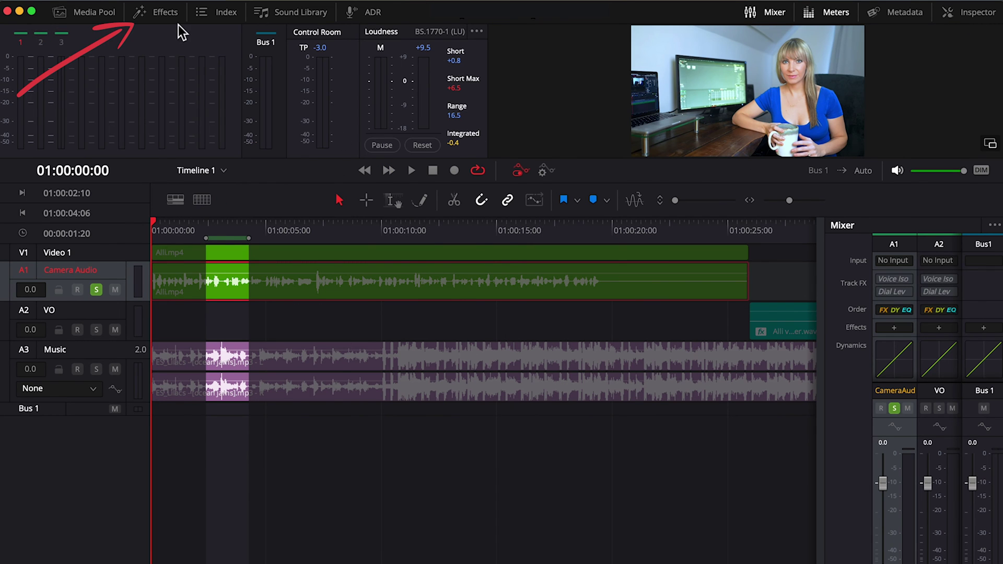
left_click(162, 16)
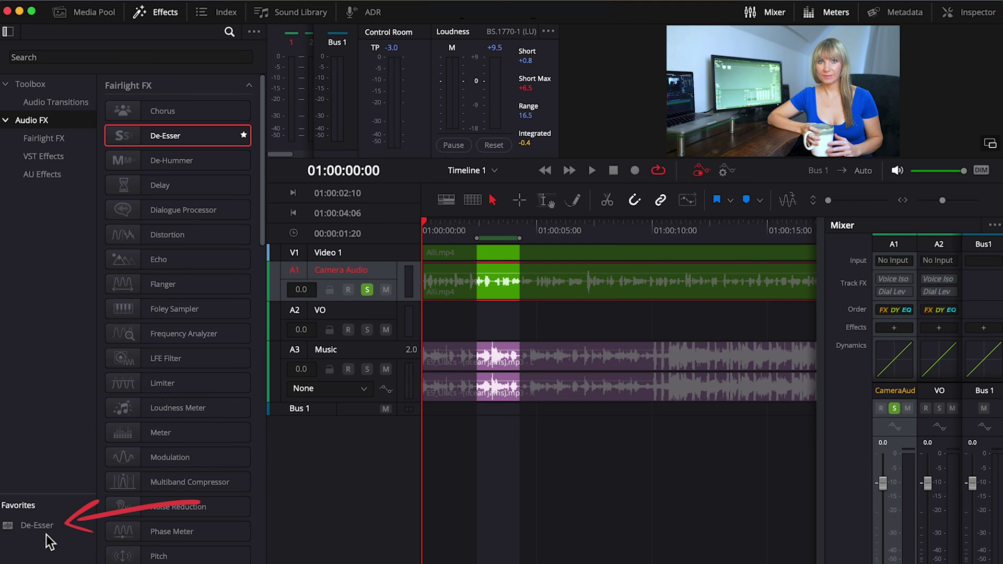
left_click_drag(46, 534, 475, 293)
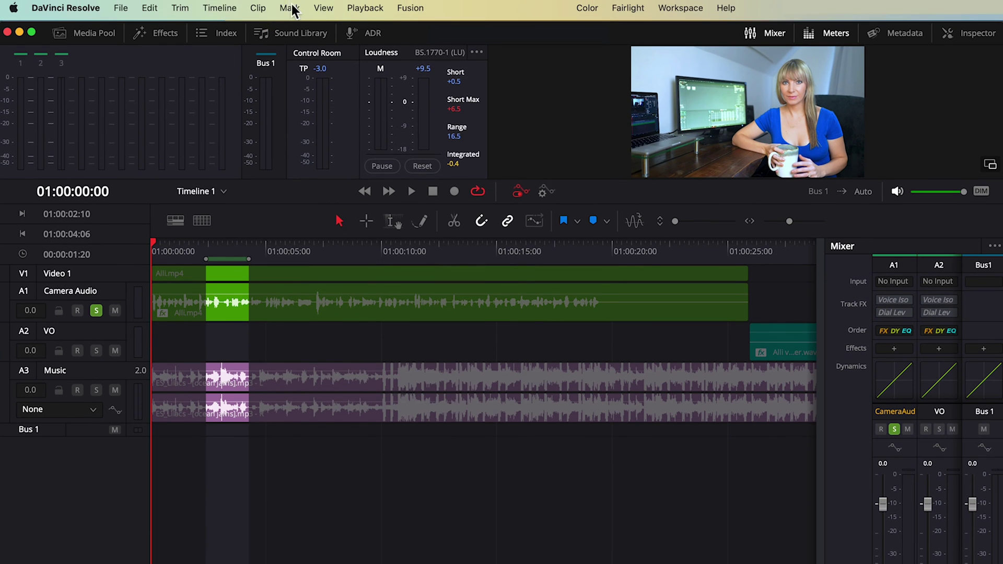
Step: Clear the timeline In and Out marks, open the Inspector on Alli.mp4, and hide the Mixer
left_click(284, 8)
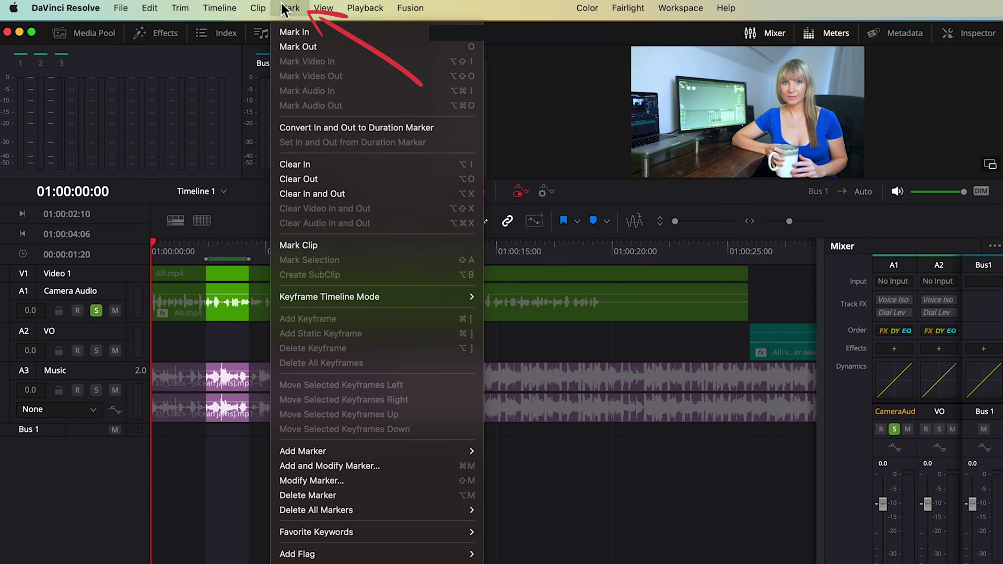
left_click(313, 194)
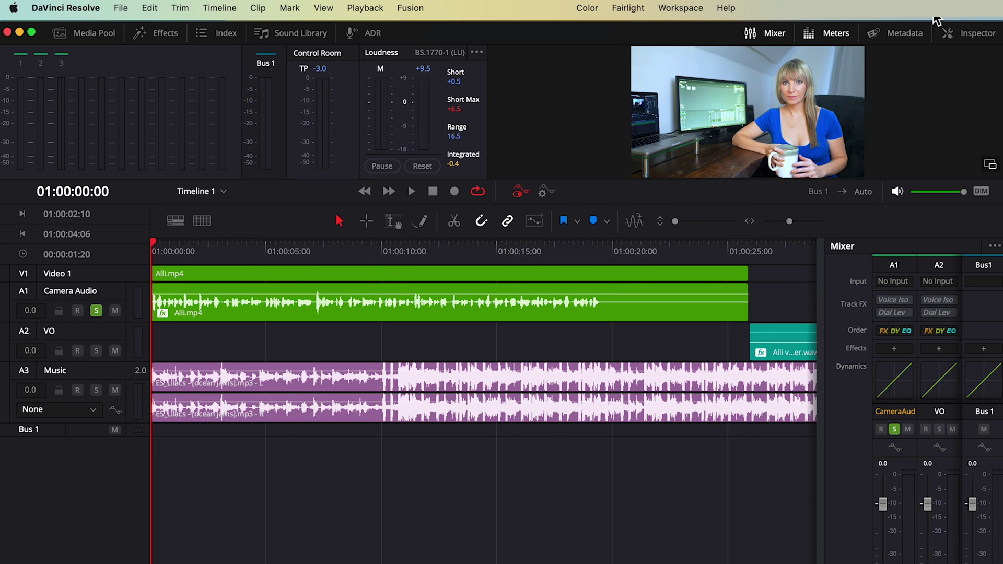
left_click(968, 33)
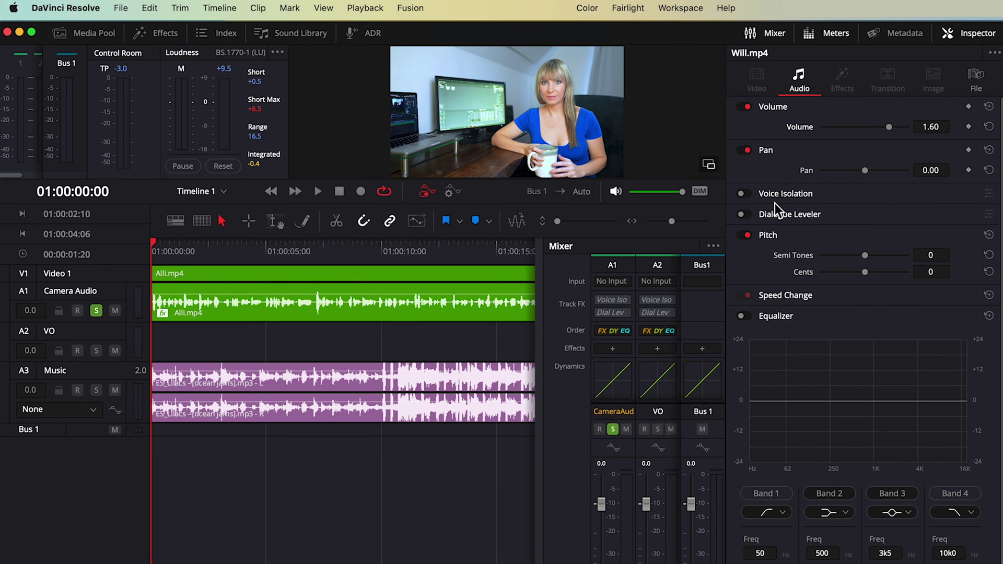
left_click(770, 34)
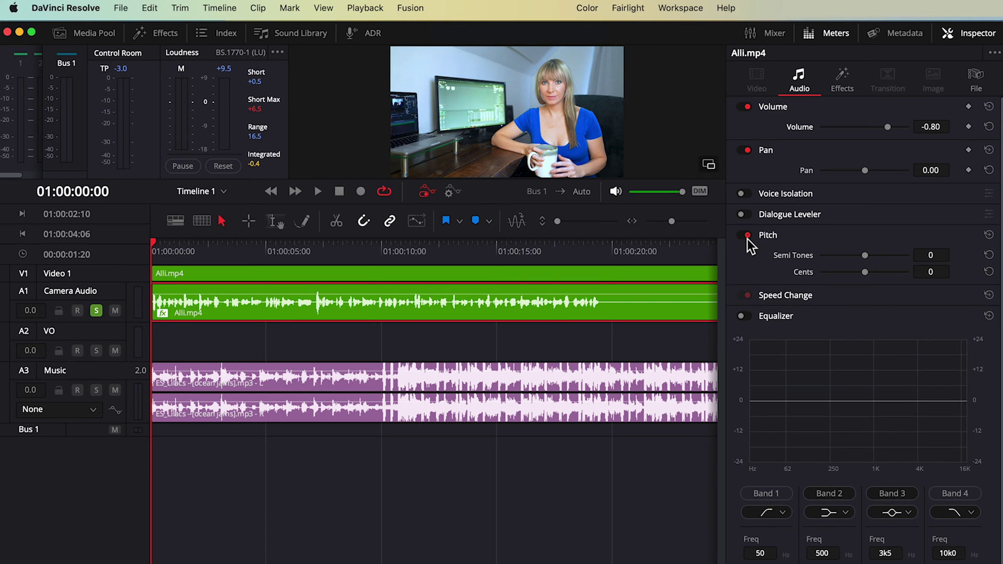
Step: Turn on Alli.mp4's clip equalizer and enable Band 1 and Band 4 for low and high cuts
scroll(751, 264, "down", 2)
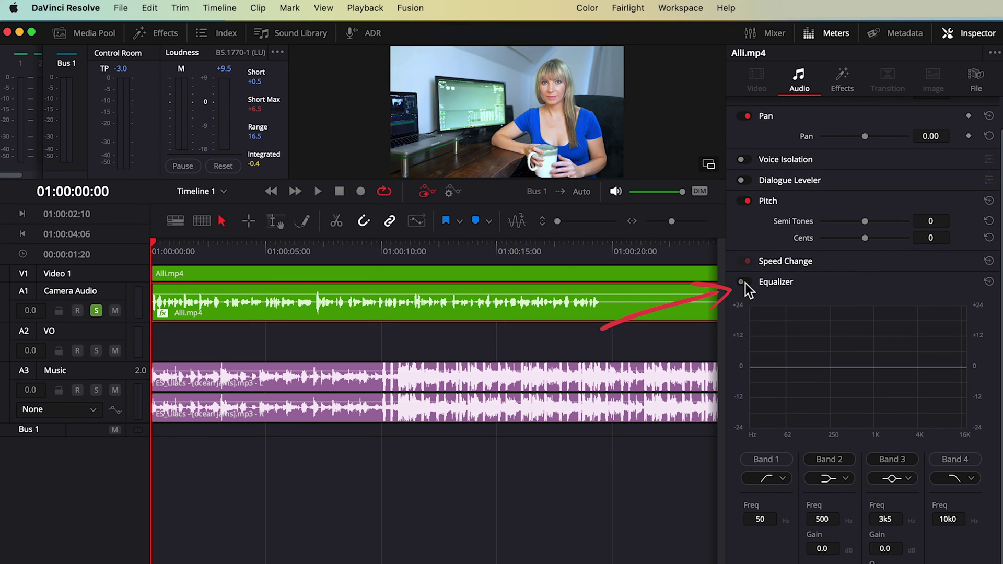
left_click(743, 283)
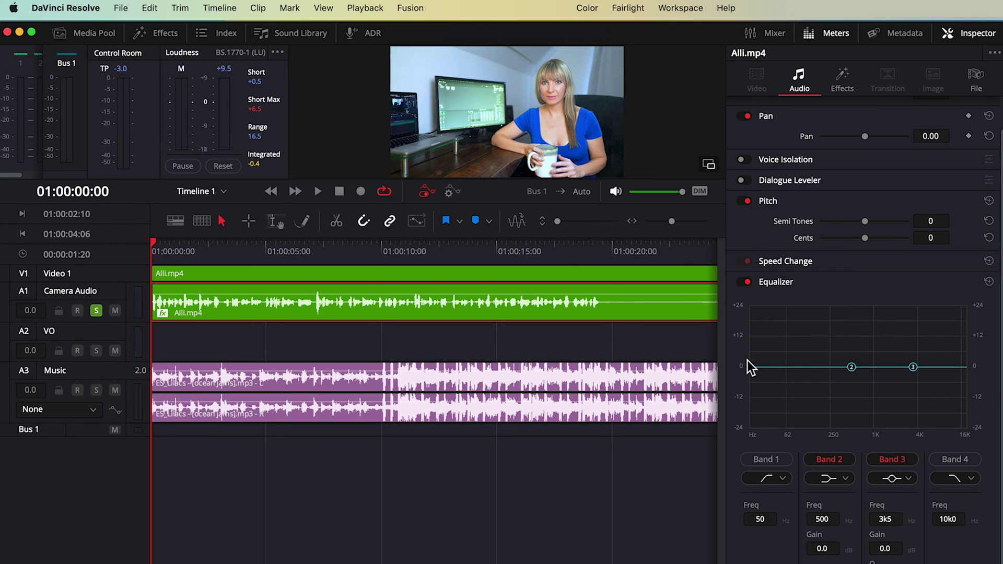
left_click(767, 460)
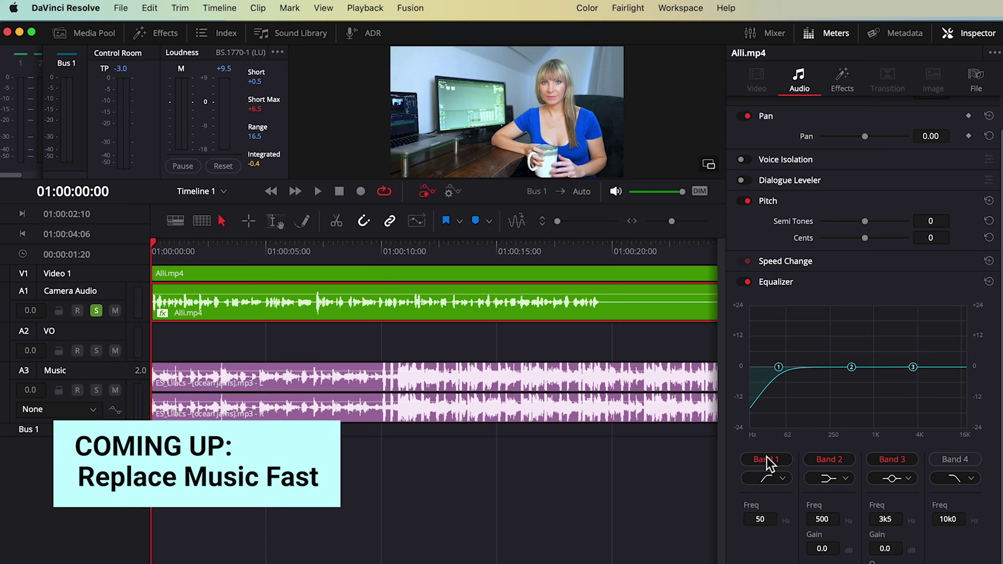
left_click(949, 463)
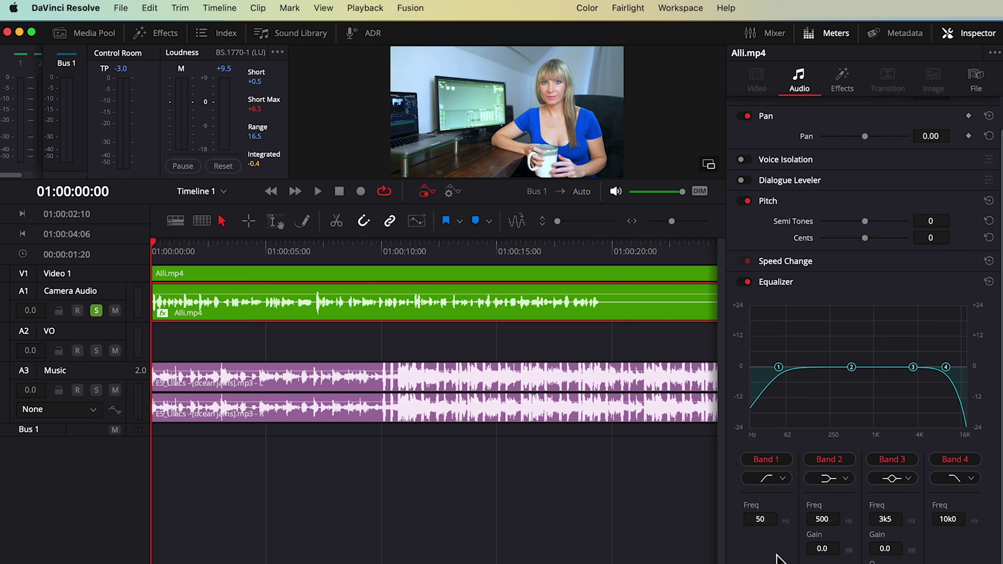
right_click(272, 381)
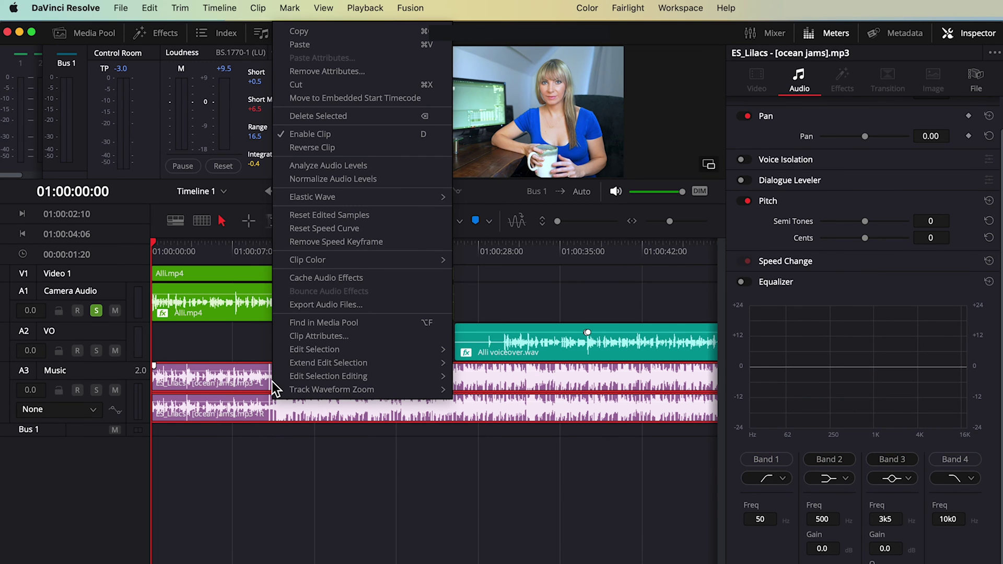
Step: Replace the ES_Lilacs music clip in the Media Pool with ES_Sunset Boulevard - baegel.mp3
left_click(318, 321)
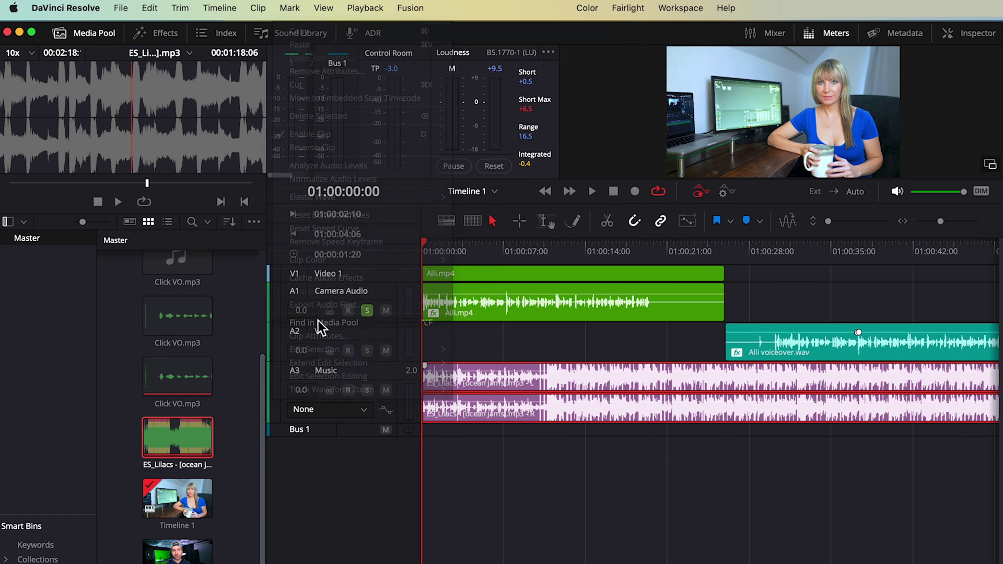
right_click(176, 444)
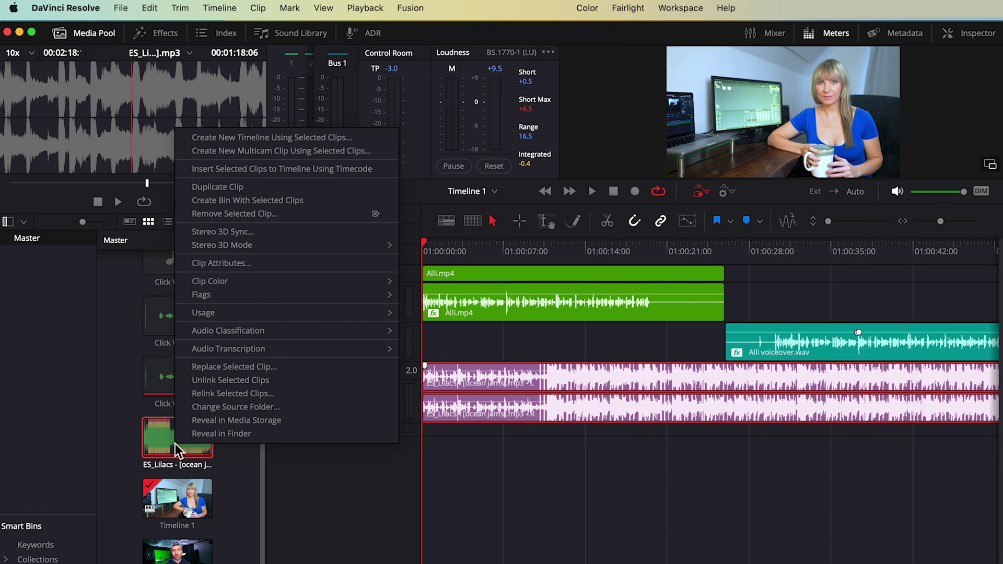
left_click(200, 367)
left_click(485, 181)
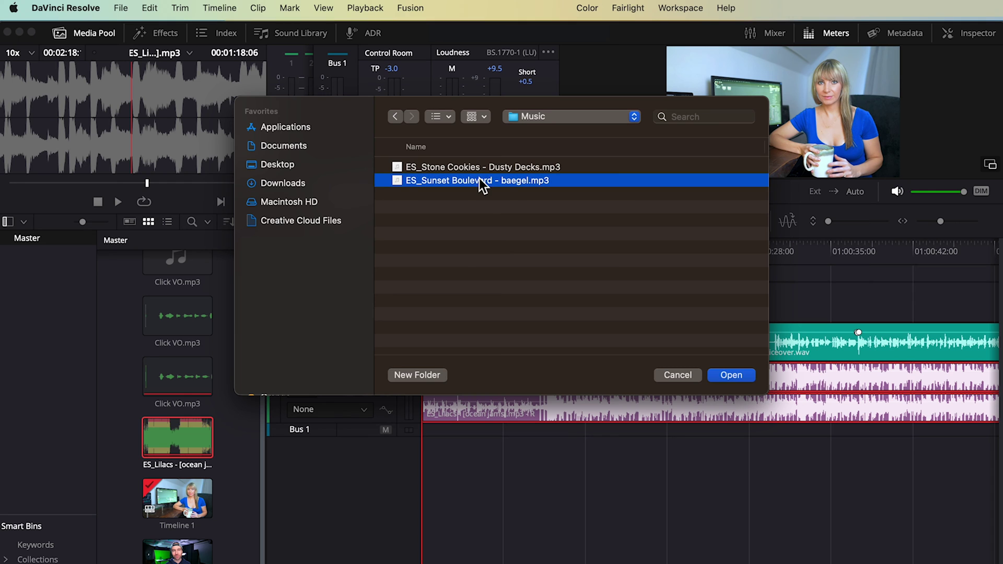
left_click(731, 377)
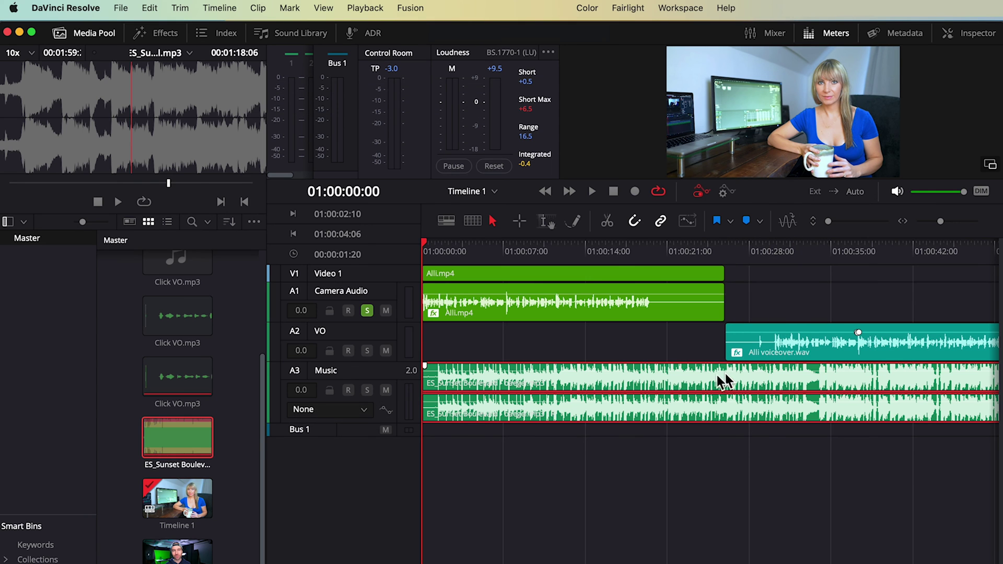
left_click(578, 441)
key("super+equal")
key("super+equal")
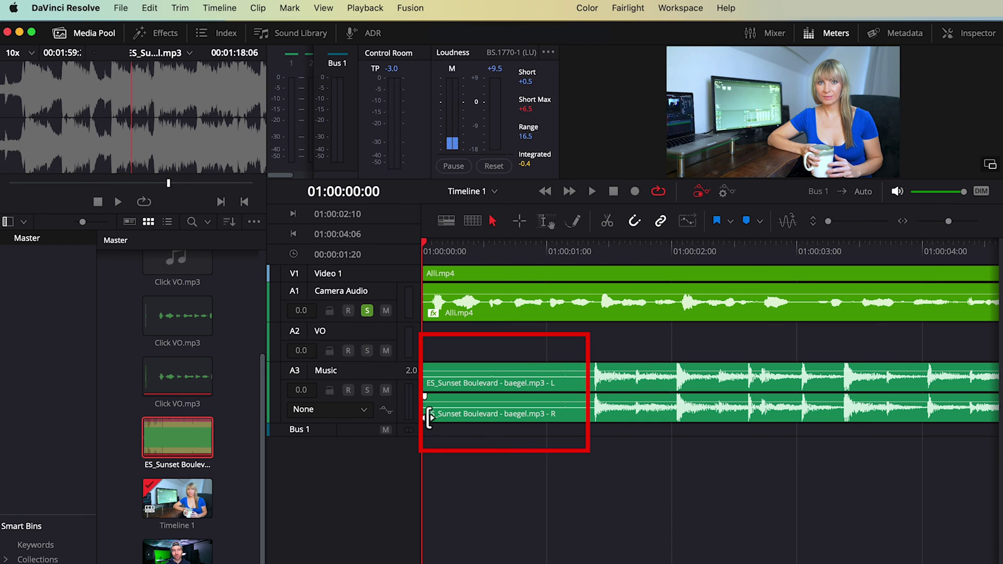
Step: Trim the Sunset Boulevard music's start and end to match Will.mp4, then add a curved fade-out
left_click_drag(428, 416, 597, 410)
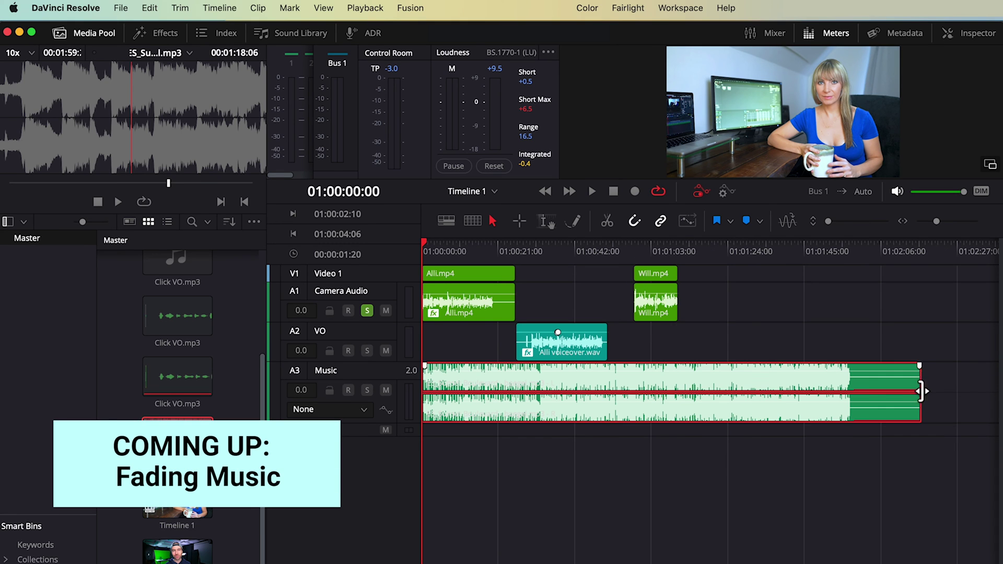
left_click_drag(916, 385, 675, 372)
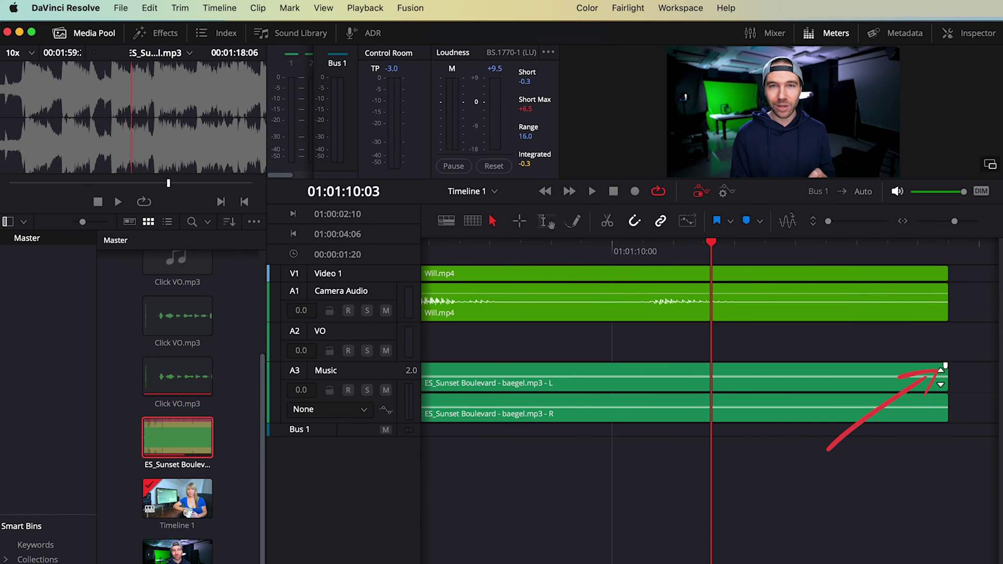
left_click_drag(945, 366, 587, 367)
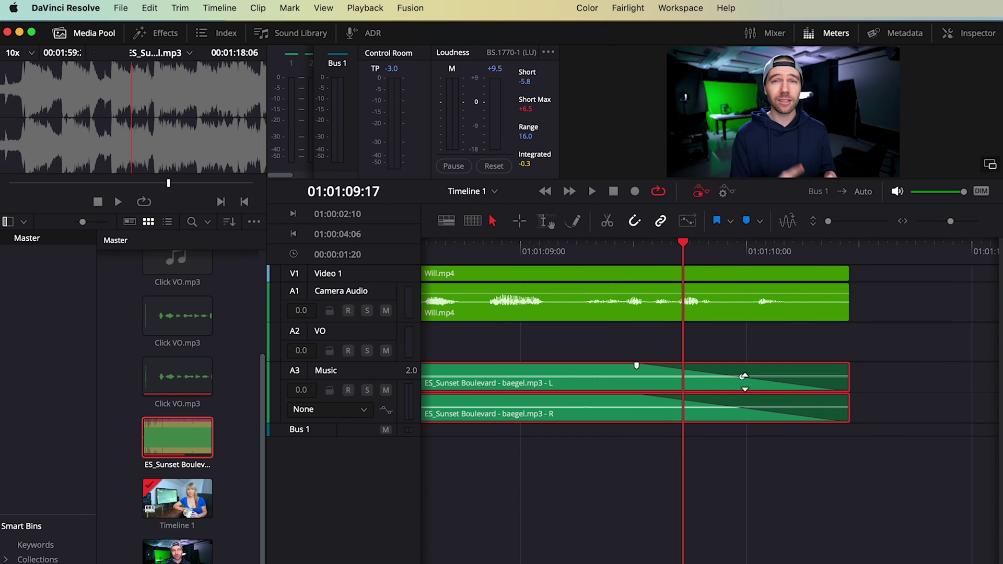
left_click_drag(747, 383, 705, 383)
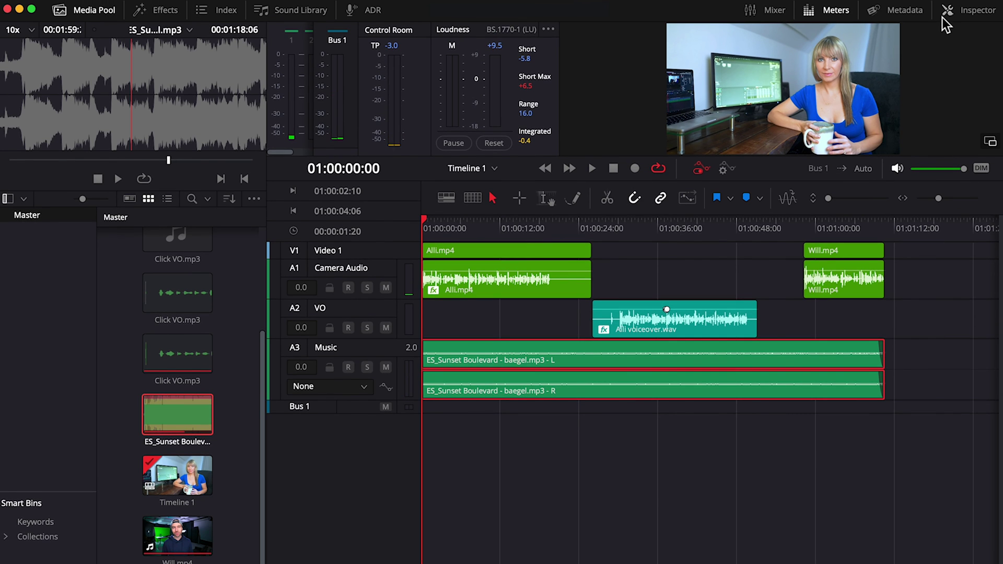
Step: From the Mixer, turn on Camera Audio's equalizer with a Band 1 low cut at 100 Hz
left_click(773, 12)
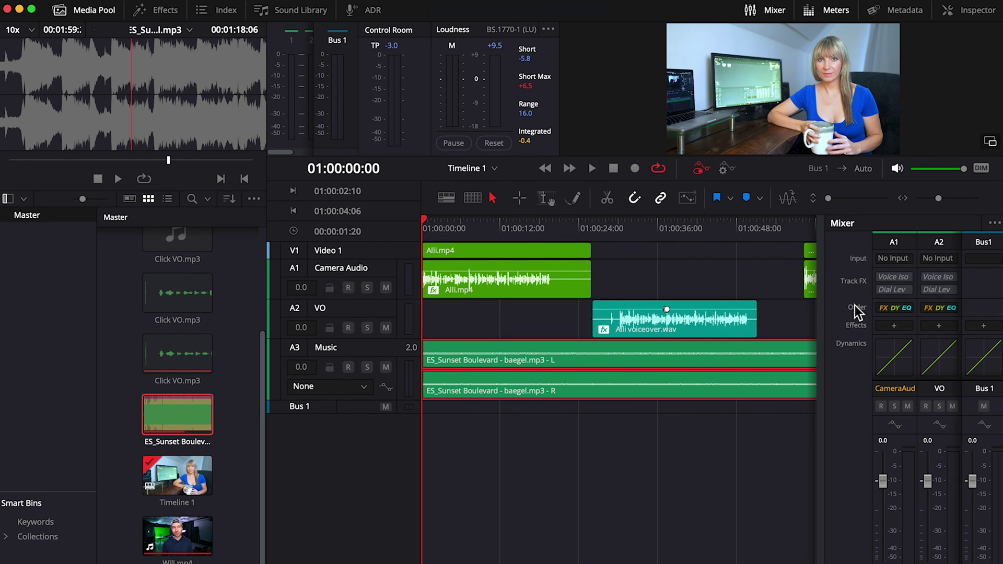
scroll(879, 353, "down", 3)
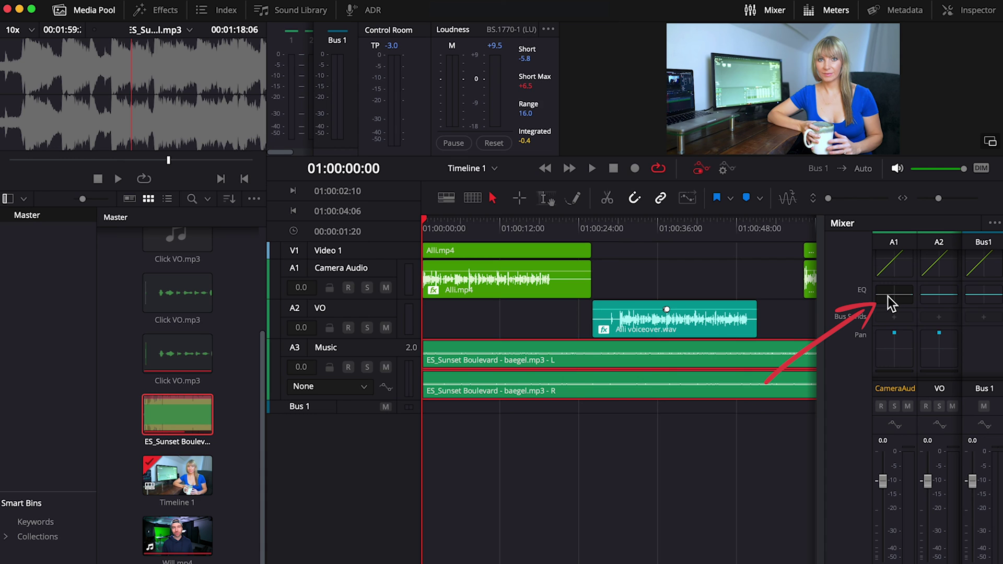
double_click(888, 296)
left_click(178, 79)
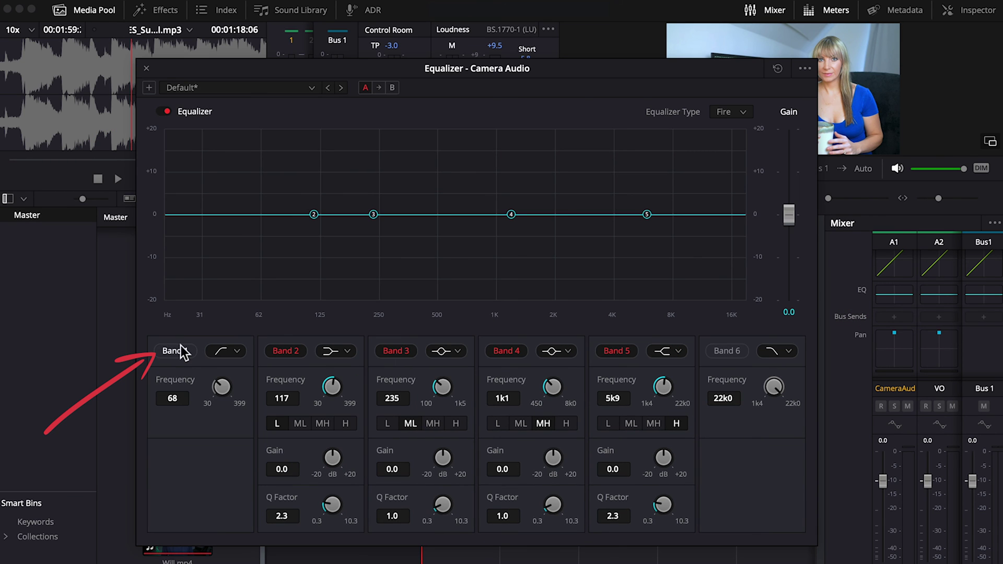
left_click(175, 351)
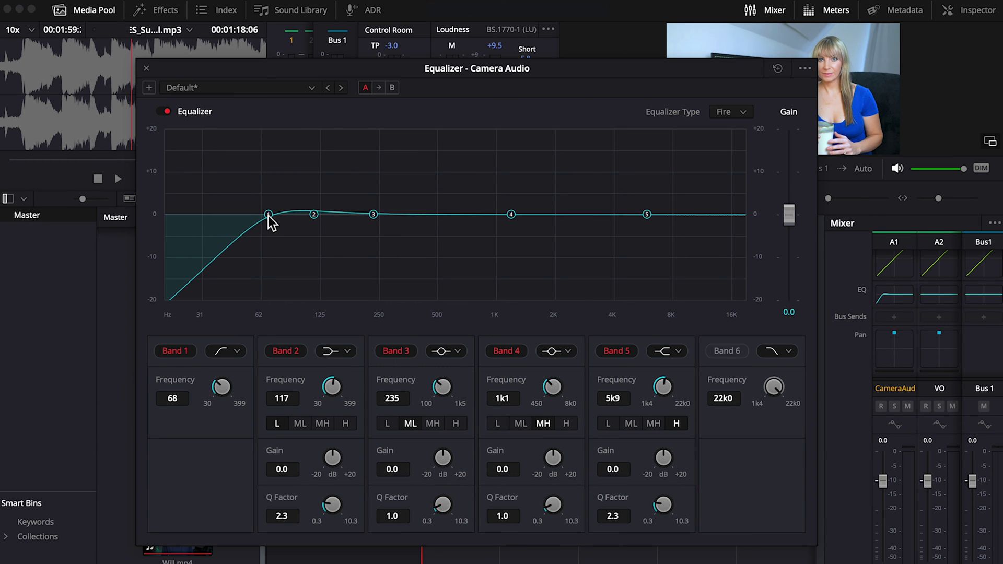
mouse_move(268, 215)
left_mouse_down()
mouse_move(244, 215)
mouse_move(289, 220)
left_mouse_up()
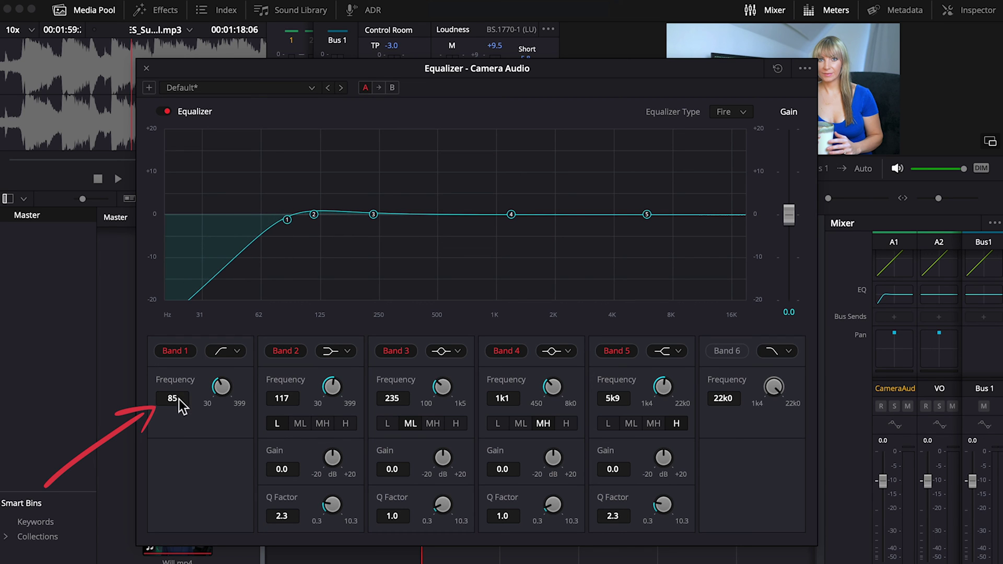
mouse_move(179, 399)
left_mouse_down()
mouse_move(168, 400)
mouse_move(225, 401)
mouse_move(188, 399)
left_mouse_up()
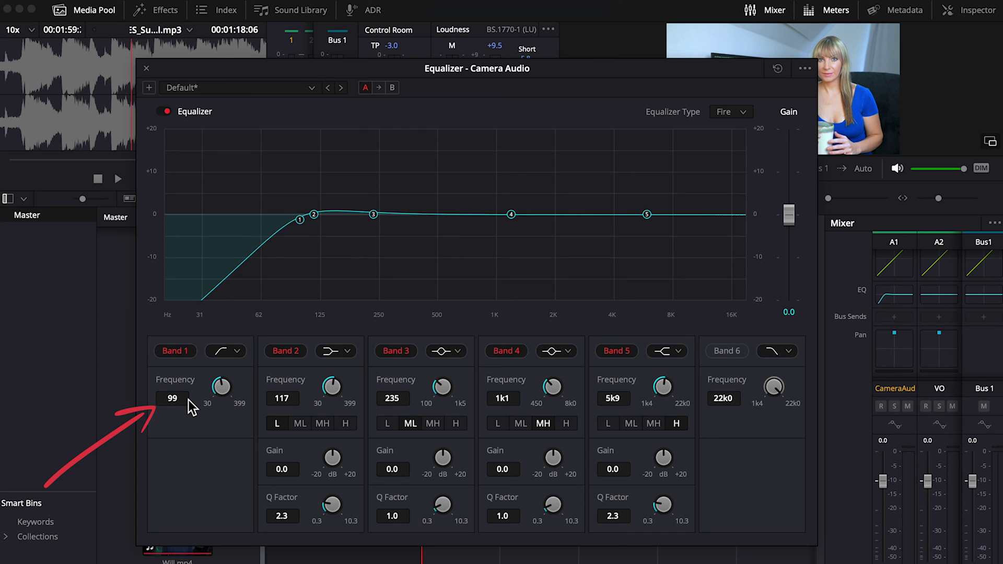
Step: Add a 14k0 high cut on Band 6 and a gentle -1.4 dB dip near 1k2
left_click(728, 351)
left_click_drag(745, 214, 720, 277)
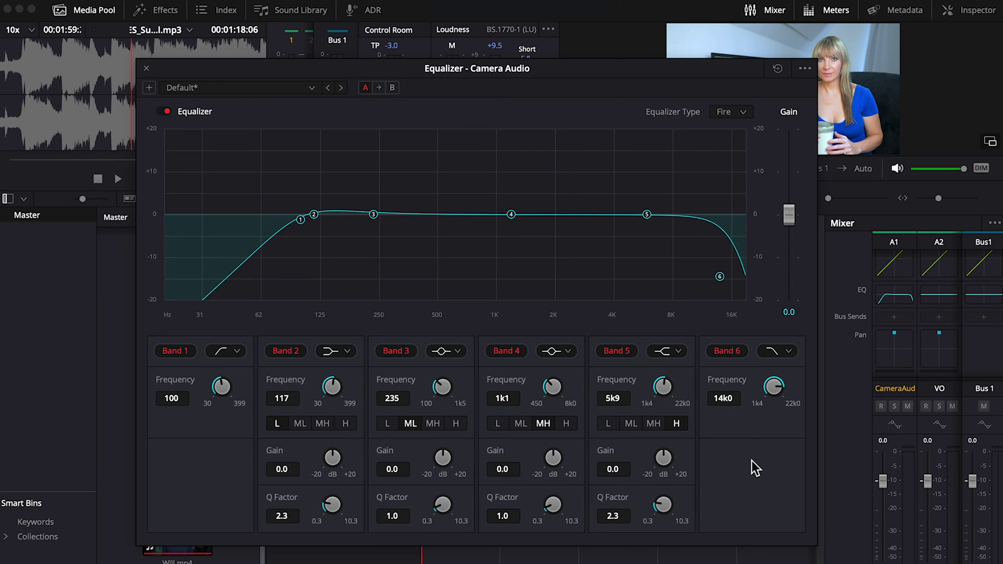
left_click_drag(511, 215, 511, 245)
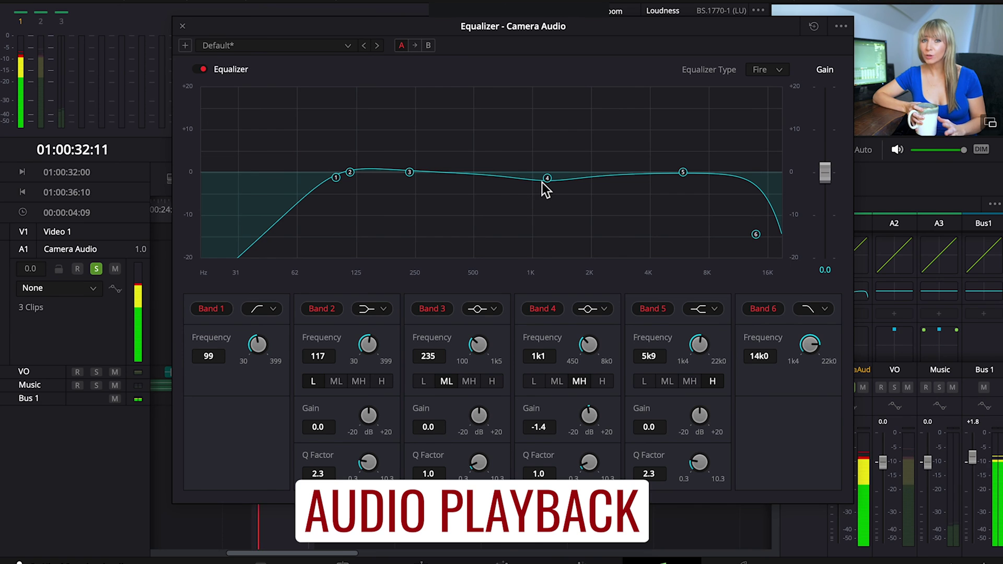
left_click_drag(545, 178, 582, 182)
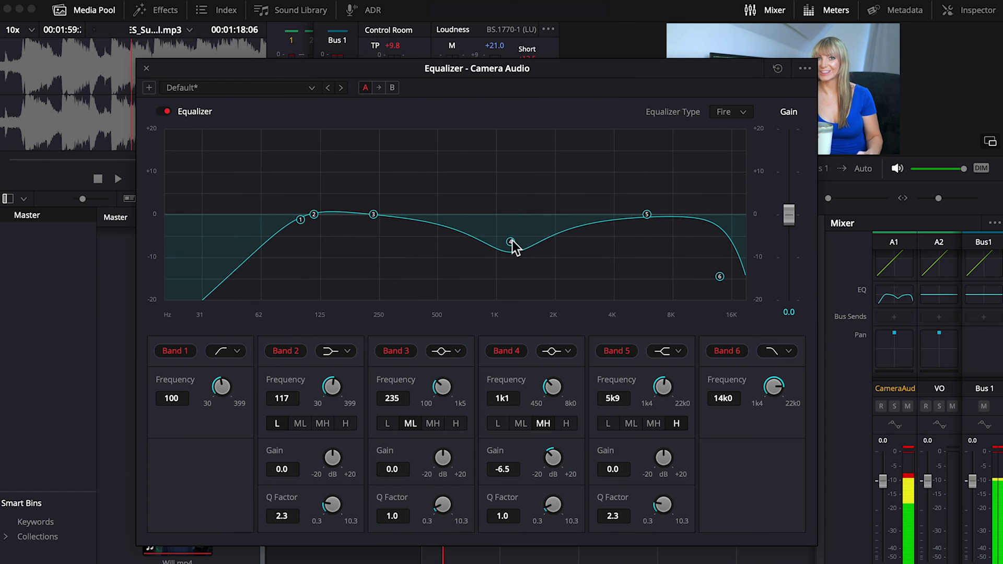
left_click_drag(512, 244, 515, 228)
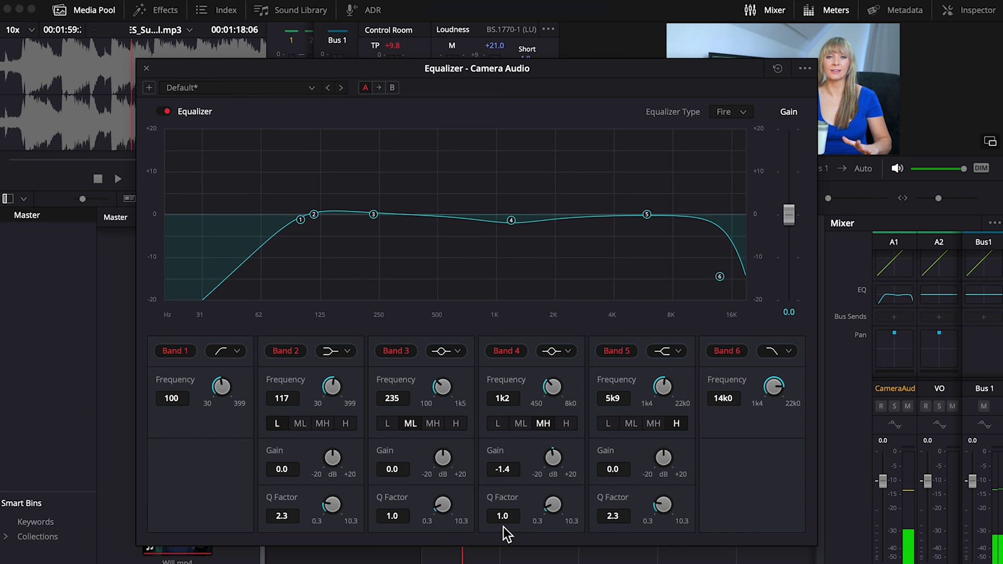
left_click(147, 69)
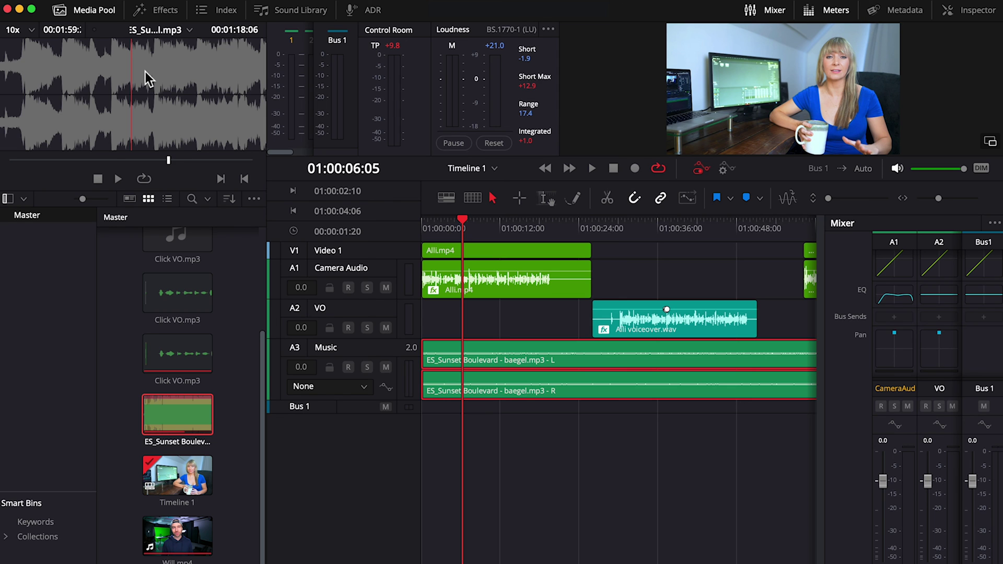
Step: Remove only the Equalizer attribute from Alli.mp4, keeping its volume and De-Esser
left_click(543, 285)
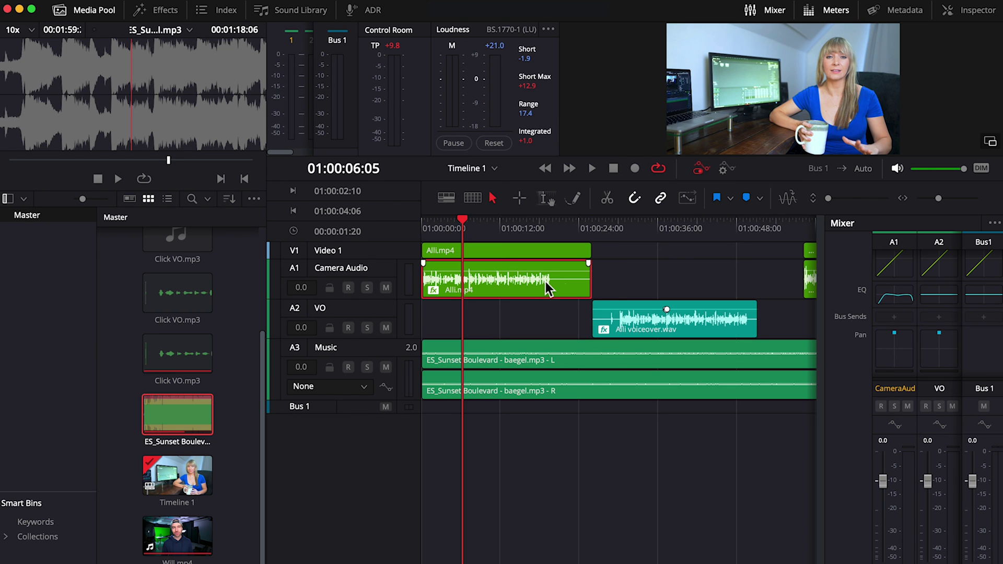
right_click(542, 287)
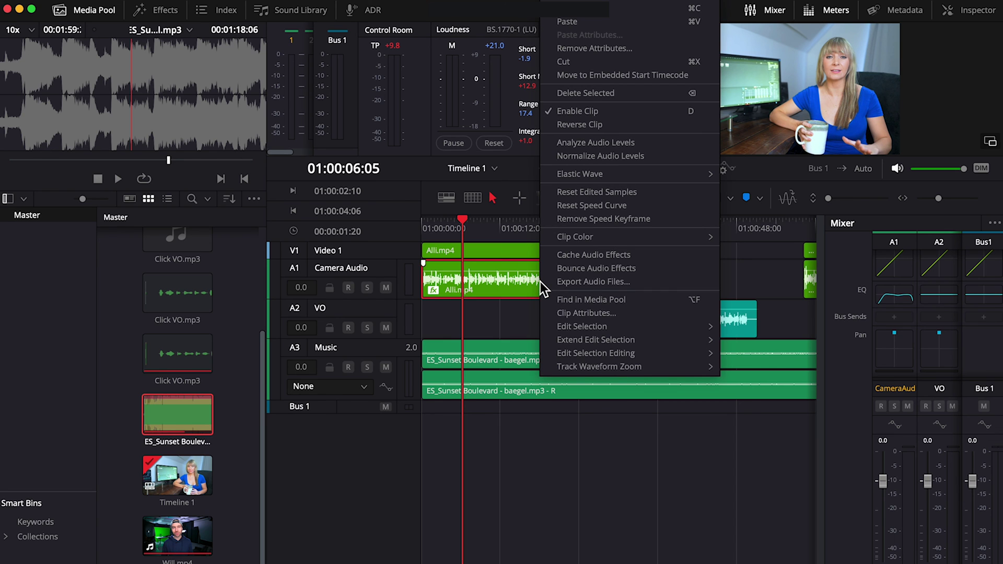
left_click(609, 53)
left_click(348, 289)
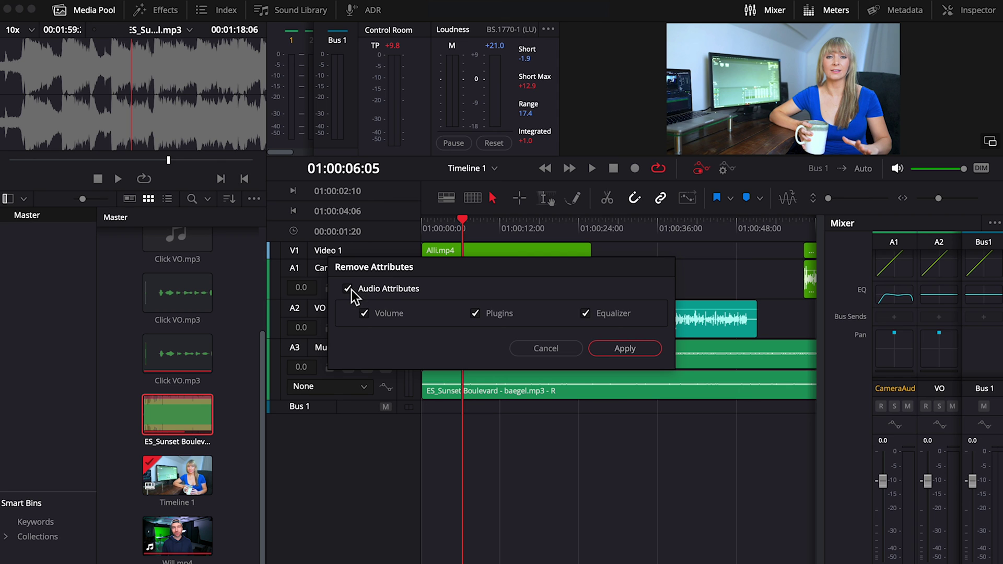
left_click(349, 289)
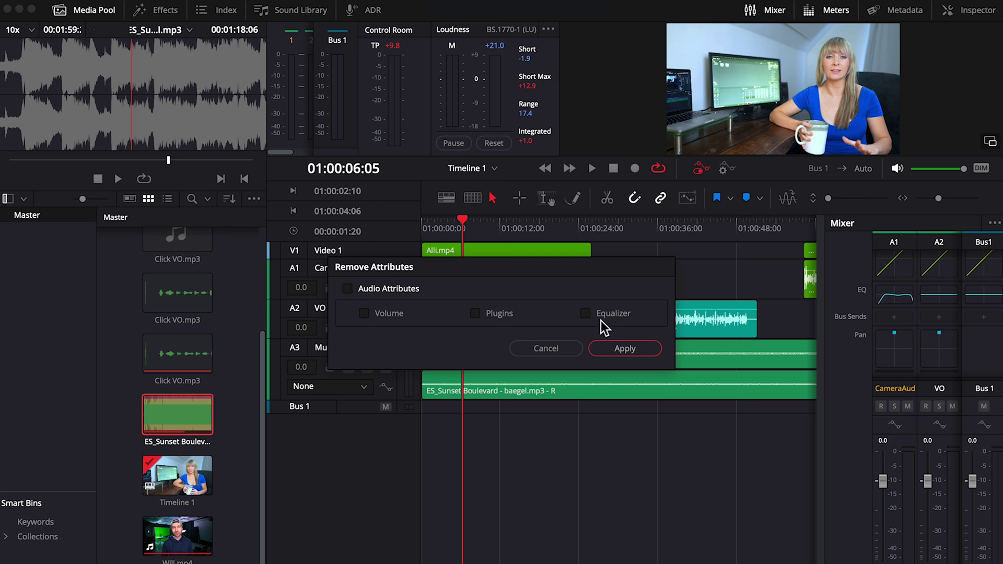
left_click(616, 349)
left_click(618, 269)
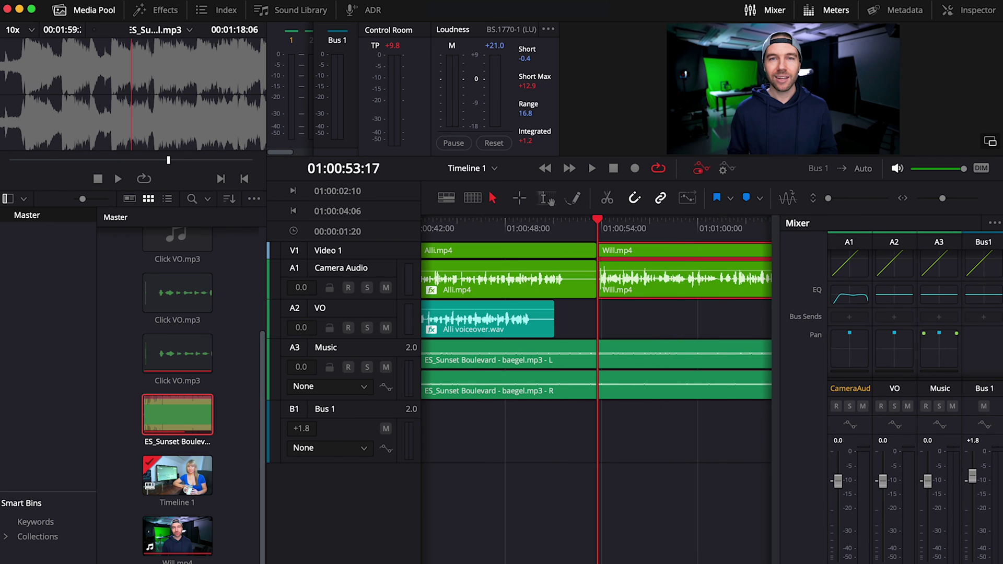
Step: Move Will.mp4 earlier so it overwrites the tail of Alli.mp4 on the timeline
left_click_drag(672, 246, 553, 243)
key("Up")
left_click(557, 327)
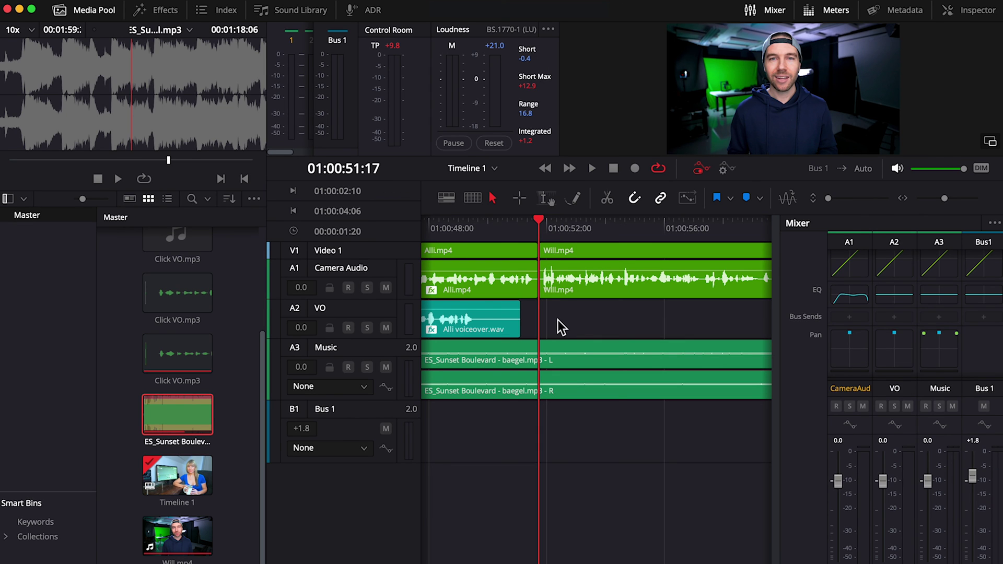
right_click(538, 284)
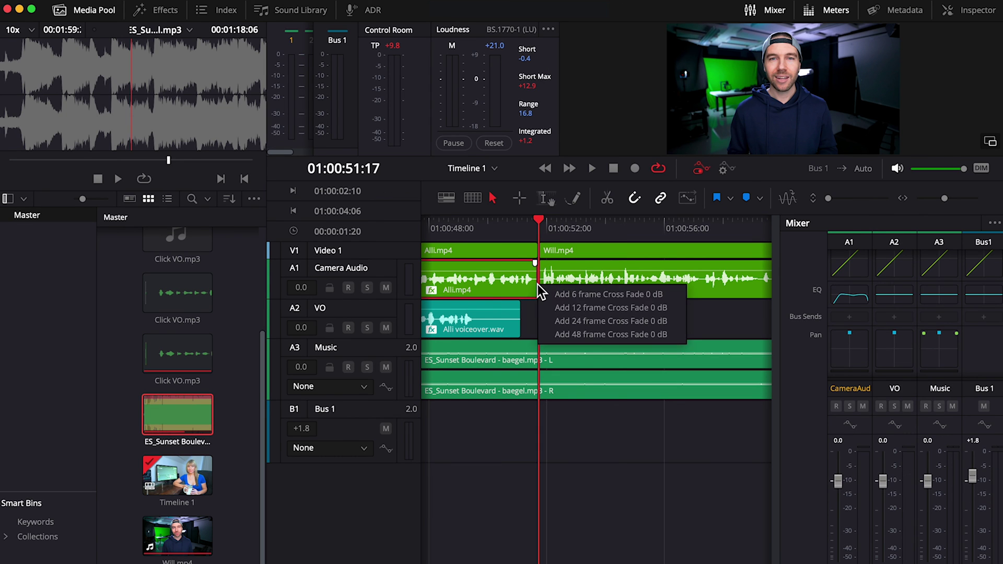
Step: Add a 6-frame 0 dB cross fade at the Alli.mp4/Will.mp4 cut and shorten it
left_click(564, 294)
scroll(524, 332, "up", 5)
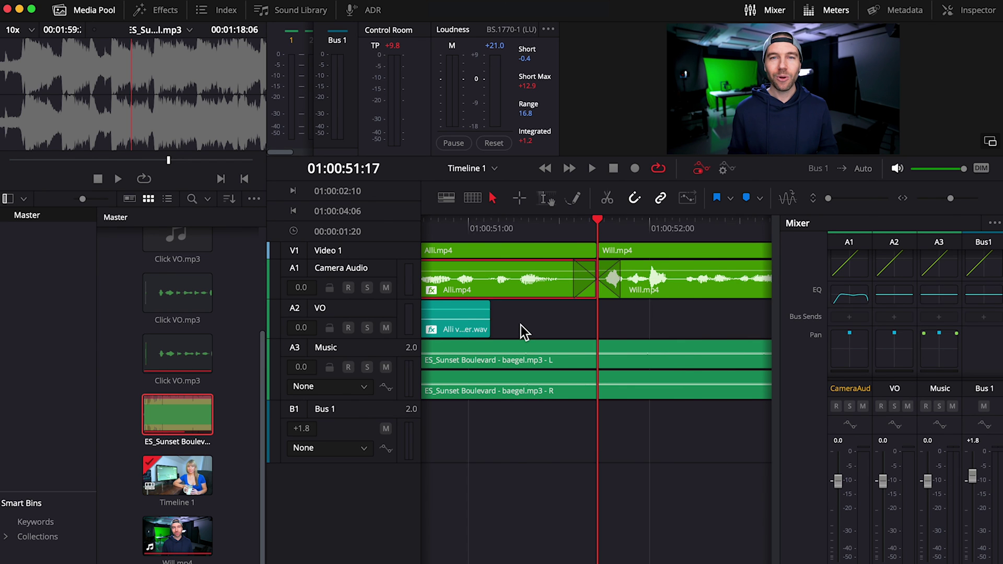
scroll(524, 332, "up", 2)
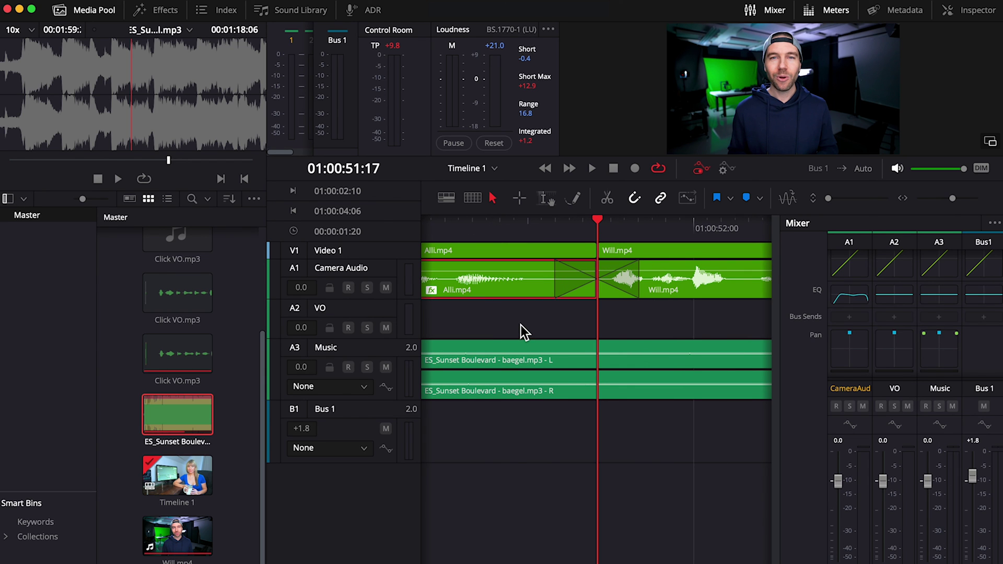
left_click_drag(555, 285, 590, 276)
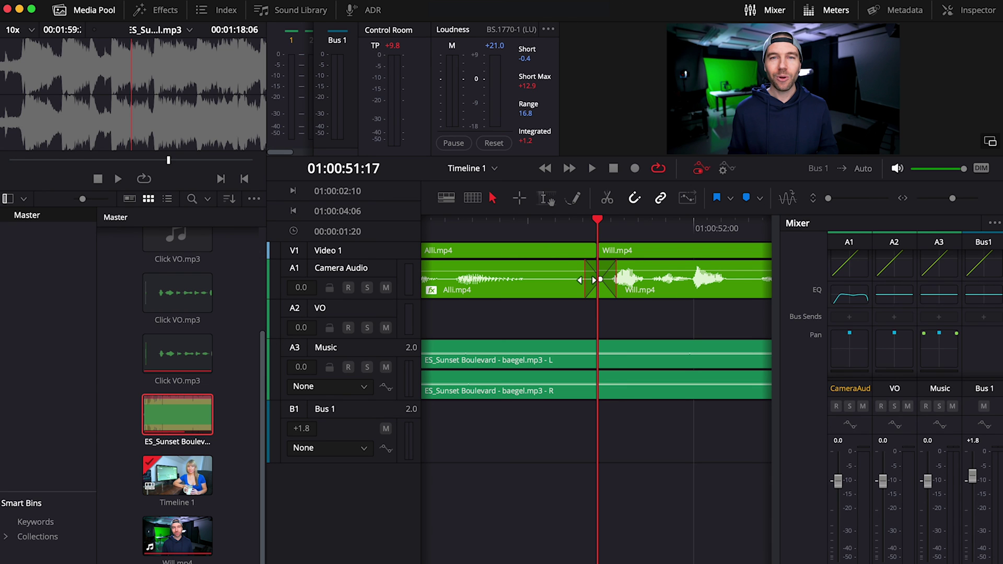
left_click_drag(500, 224, 461, 226)
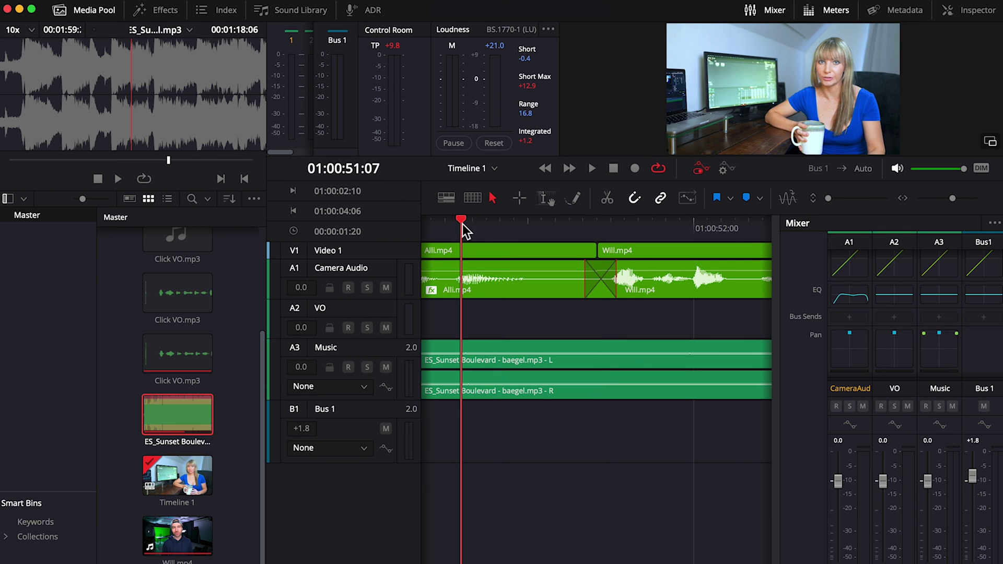